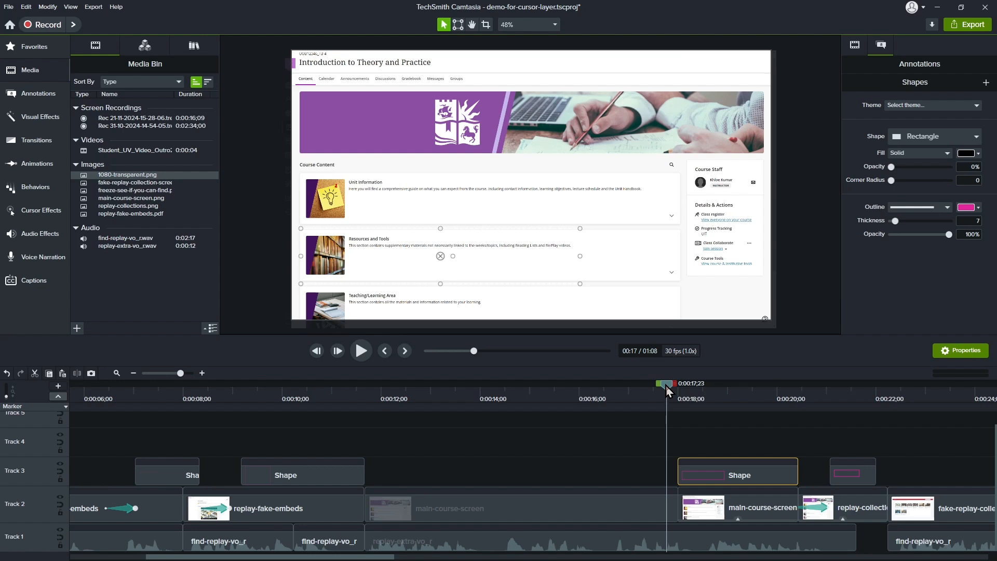
# Step: Scrub through the section from about 18 to 22 seconds, examining how the highlight shapes and the existing cursor movements line up
pyautogui.moveTo(667, 386); pyautogui.dragTo(727, 418)
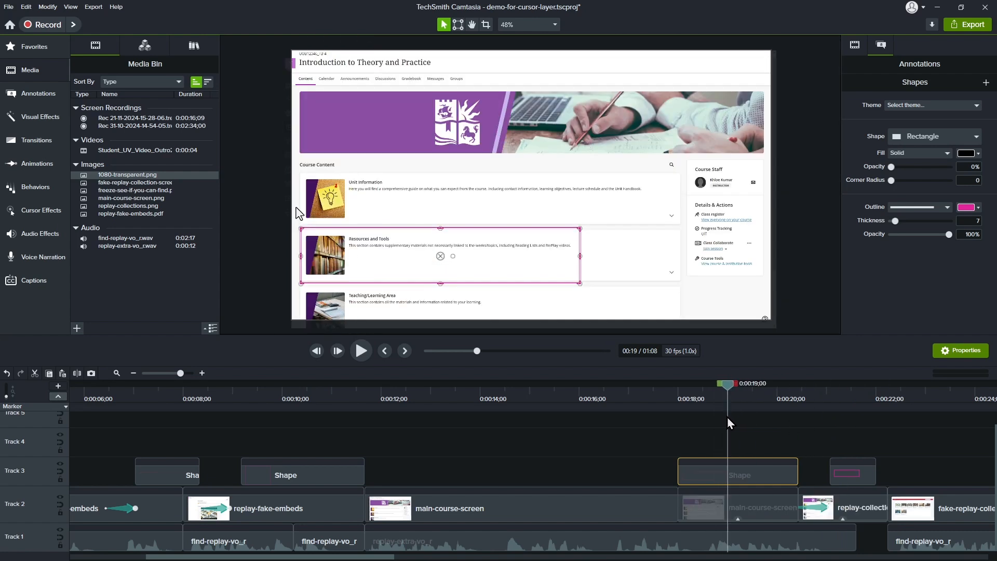
pyautogui.click(653, 472)
pyautogui.click(741, 473)
pyautogui.moveTo(733, 385); pyautogui.dragTo(748, 390)
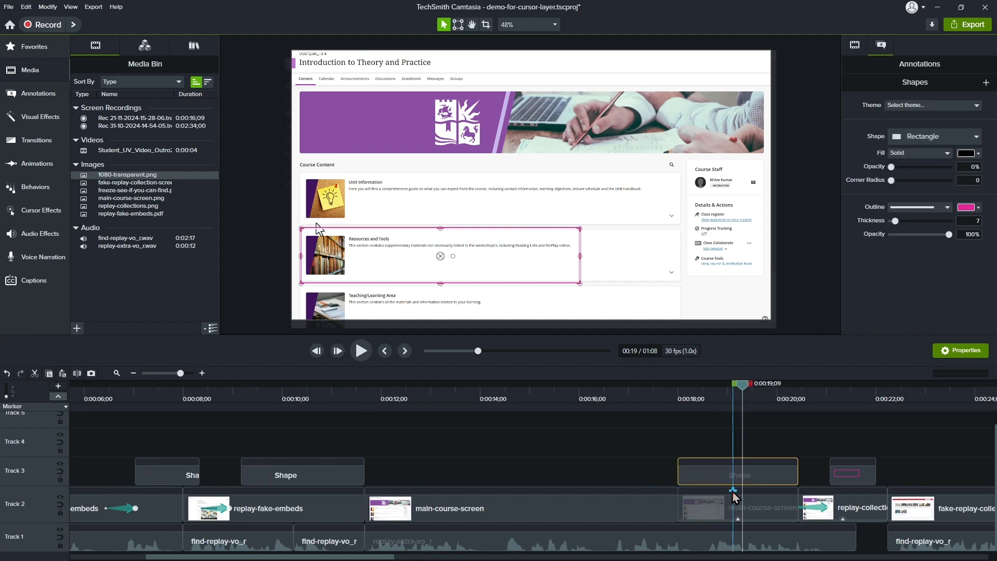
pyautogui.moveTo(743, 385); pyautogui.dragTo(835, 403)
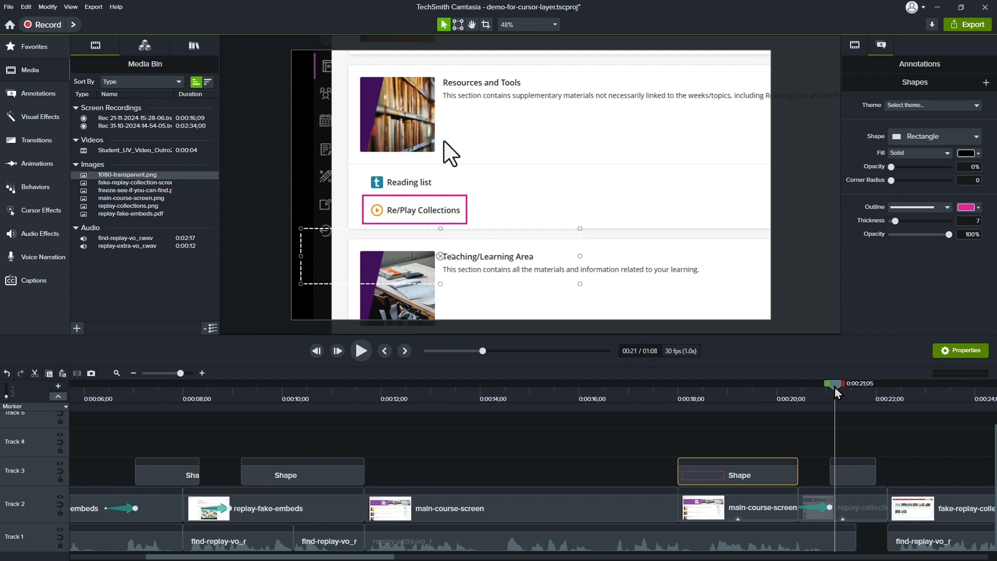
pyautogui.moveTo(834, 388)
pyautogui.mouseDown()
pyautogui.moveTo(807, 389)
pyautogui.moveTo(849, 391)
pyautogui.mouseUp()
pyautogui.click(871, 482)
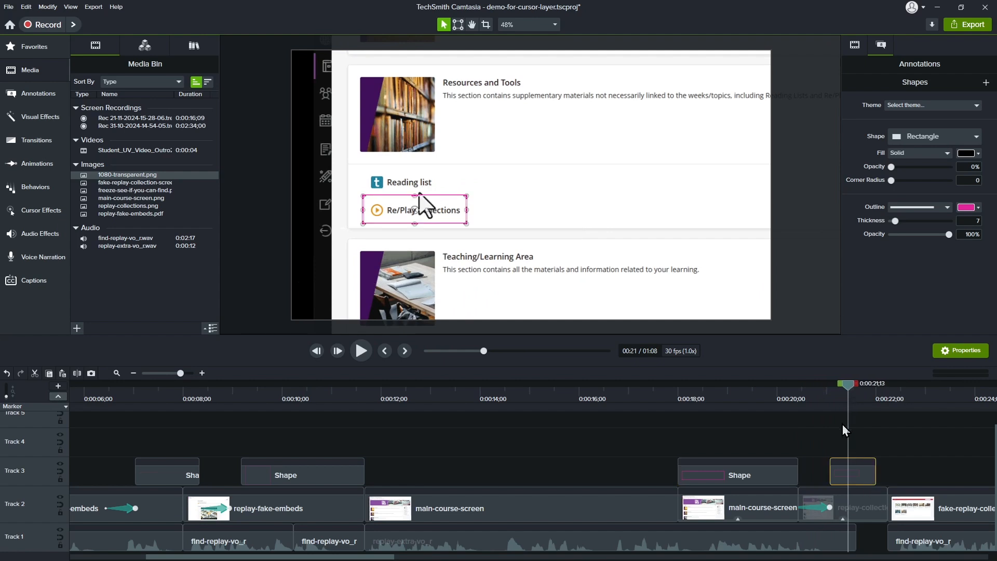
pyautogui.moveTo(850, 384); pyautogui.dragTo(868, 384)
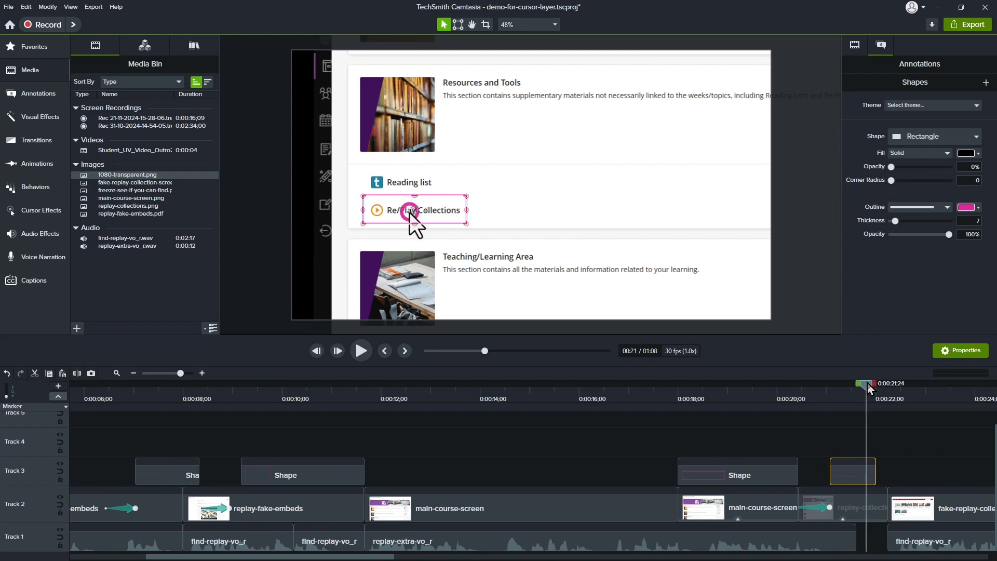
pyautogui.moveTo(867, 383); pyautogui.dragTo(838, 394)
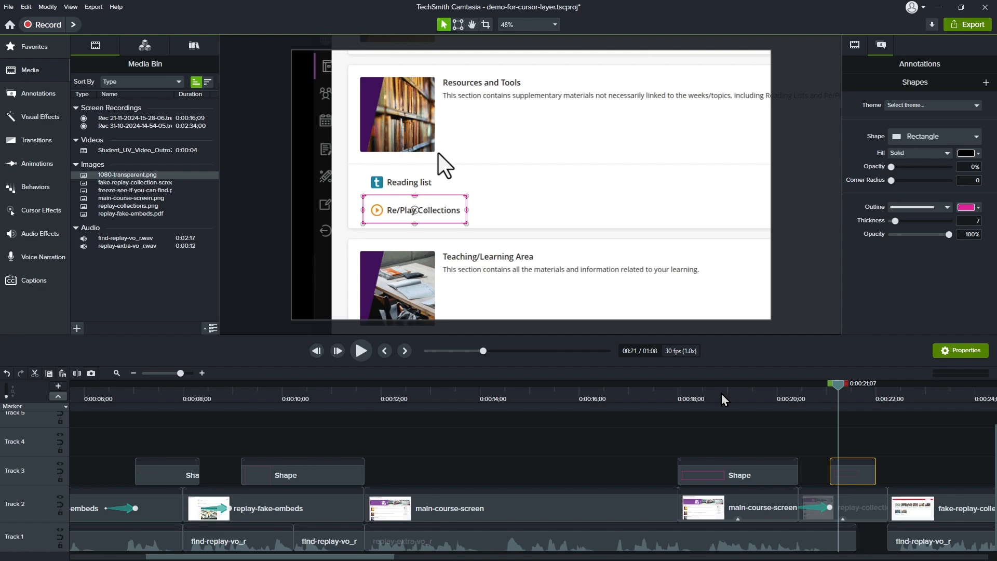
# Step: Place 1080-transparent.png on Track 4 at 18 seconds above the first outline shape and trim it to end with the second shape
pyautogui.moveTo(725, 396)
pyautogui.mouseDown()
pyautogui.moveTo(734, 396)
pyautogui.moveTo(717, 396)
pyautogui.mouseUp()
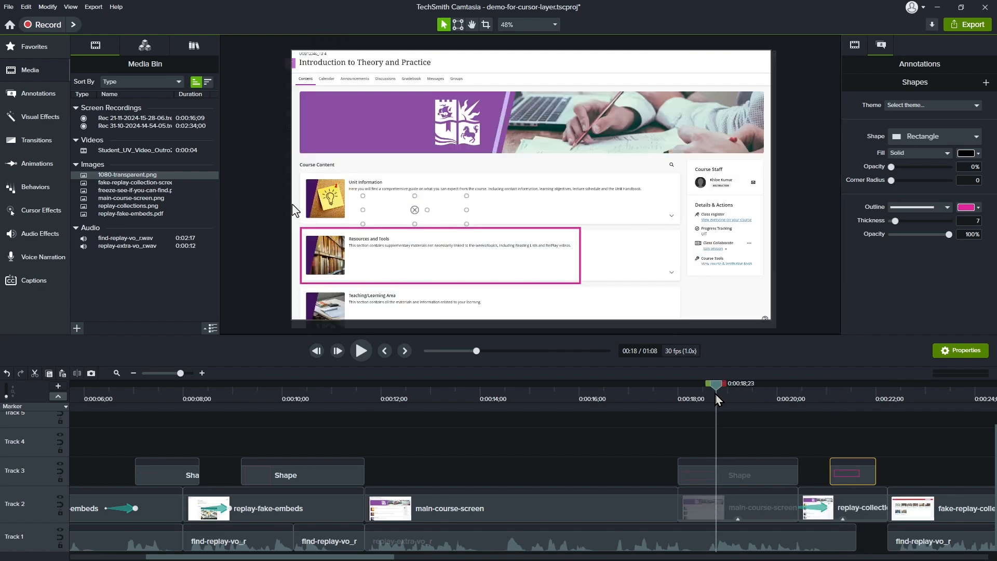
pyautogui.moveTo(717, 399); pyautogui.dragTo(713, 387)
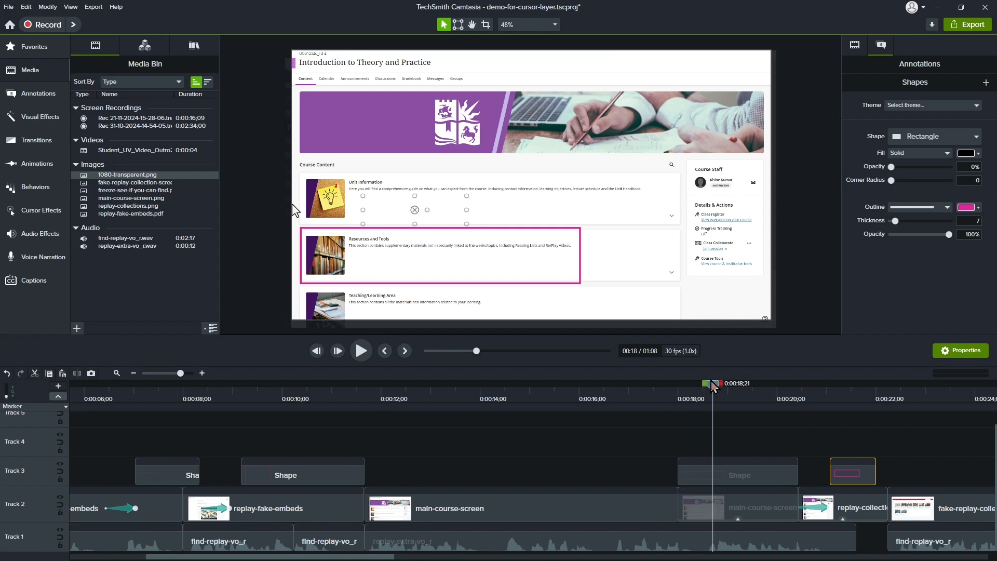
pyautogui.moveTo(715, 391); pyautogui.dragTo(719, 392)
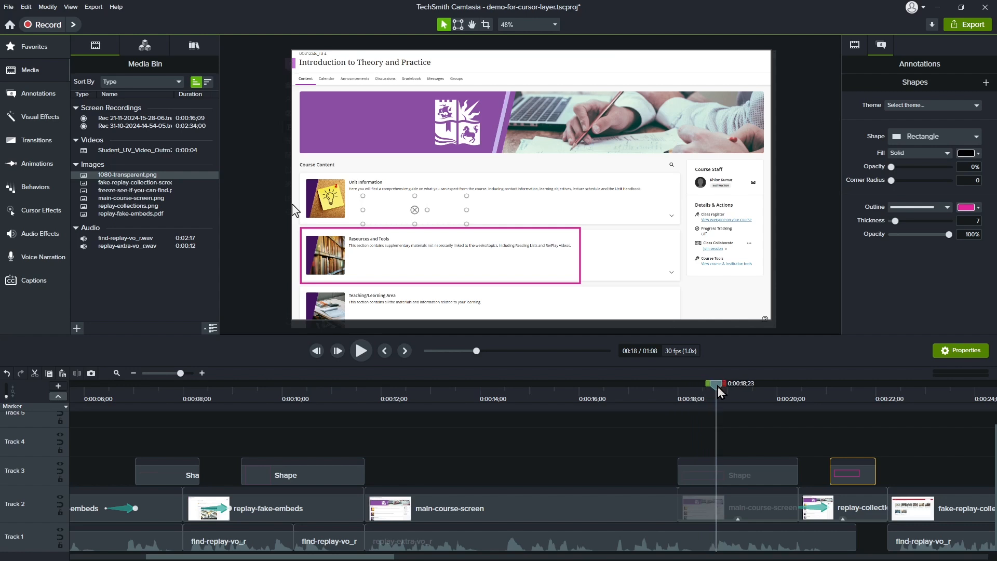
pyautogui.moveTo(104, 176); pyautogui.dragTo(687, 441)
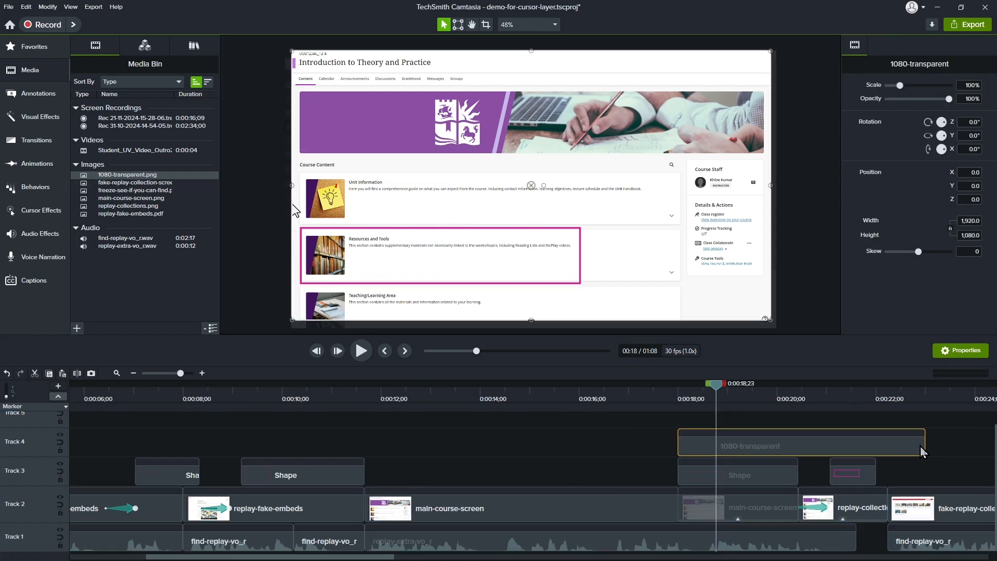
pyautogui.moveTo(924, 443); pyautogui.dragTo(876, 443)
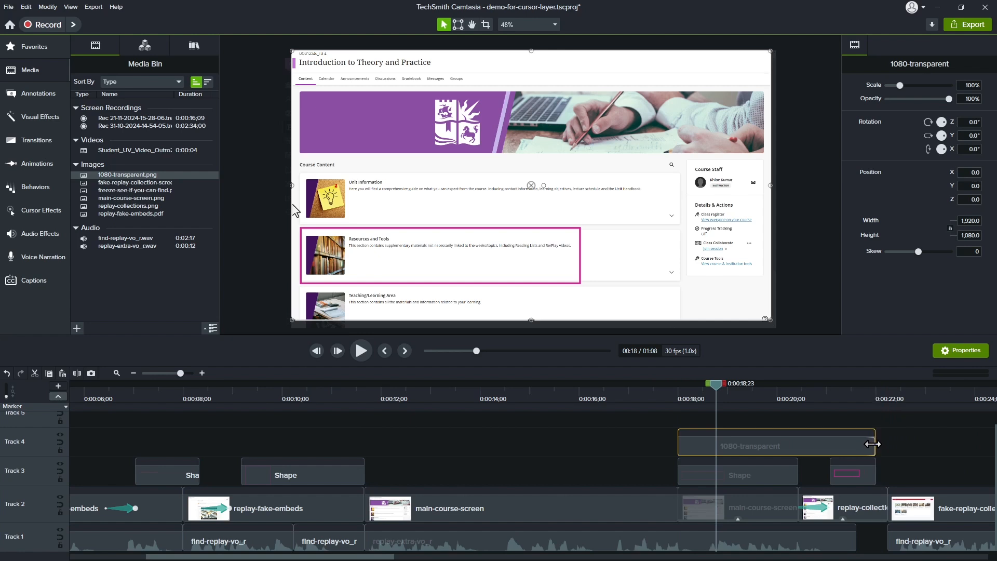
# Step: Find the Cursor Path Creator visual effect and apply it to the 1080-transparent clip on Track 4
pyautogui.moveTo(716, 390); pyautogui.dragTo(736, 367)
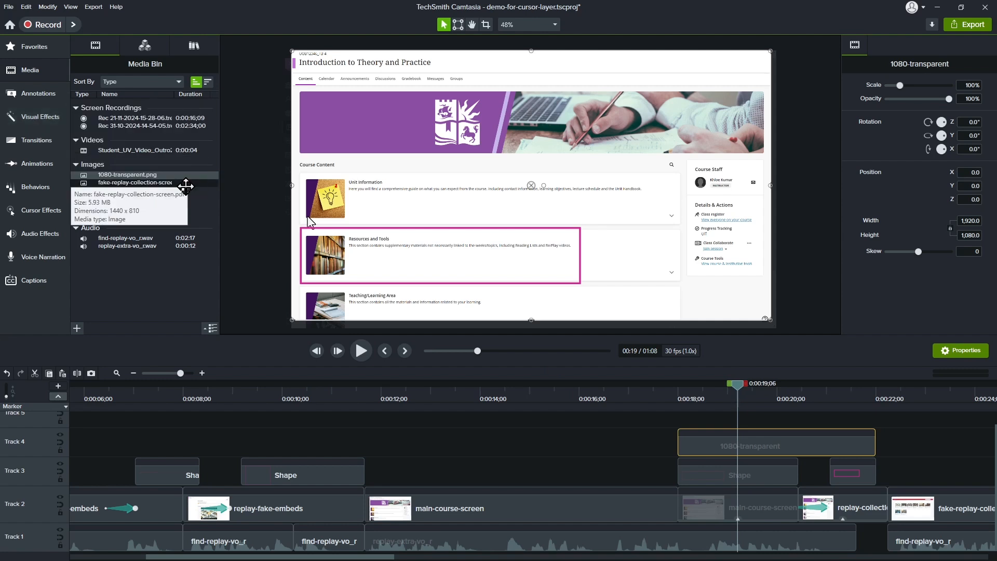
pyautogui.click(36, 124)
pyautogui.click(118, 66)
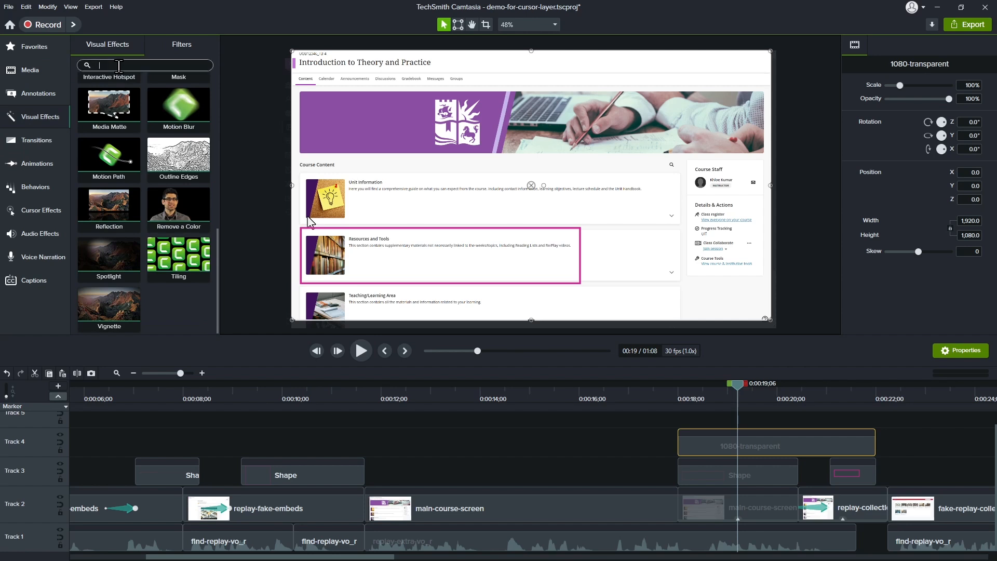
pyautogui.write('curs')
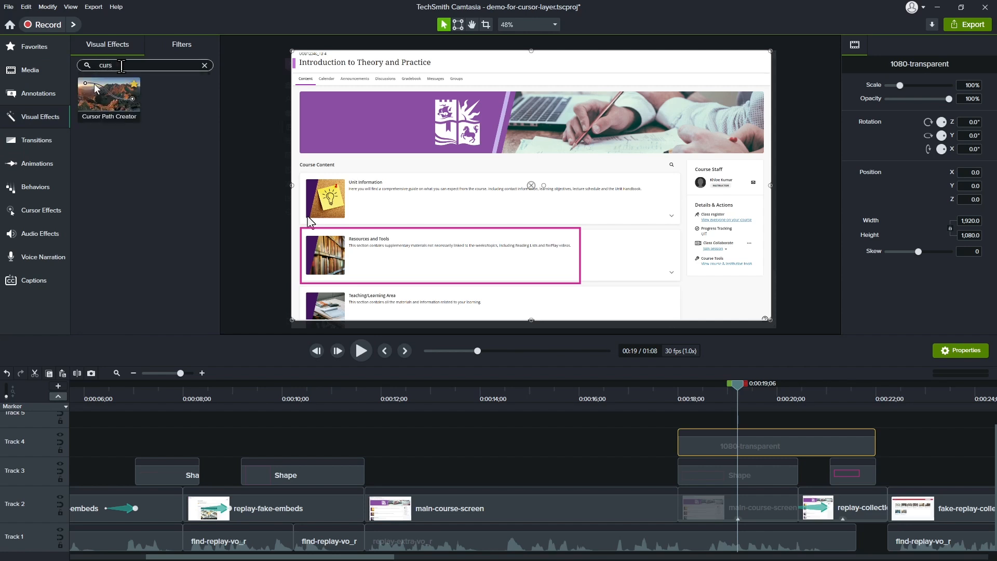
pyautogui.moveTo(106, 95); pyautogui.dragTo(696, 440)
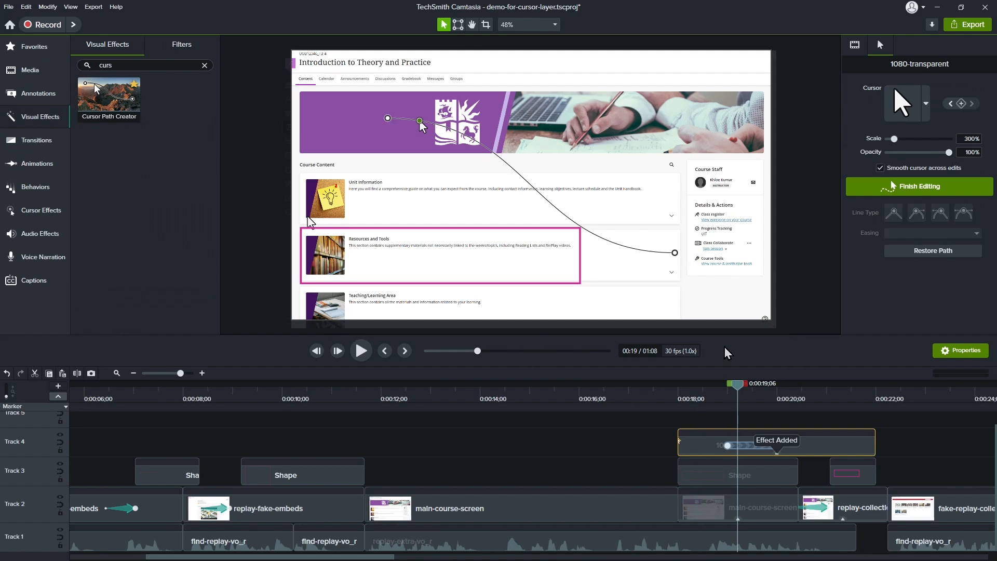
# Step: Make the new cursor path a straight line and move its end point to the right edge of the Resources and Tools outline
pyautogui.moveTo(738, 393); pyautogui.dragTo(756, 404)
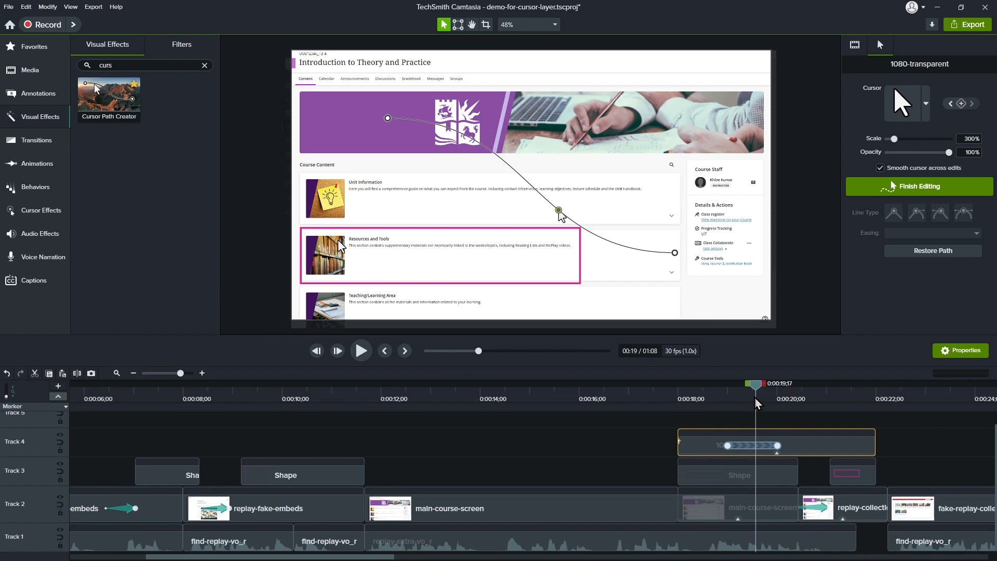
pyautogui.click(388, 119)
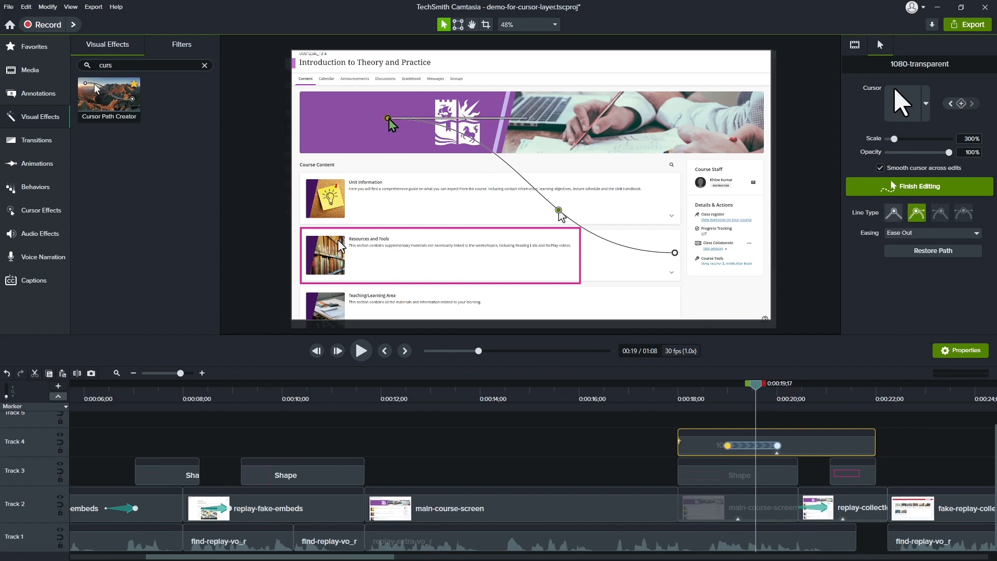
pyautogui.click(894, 221)
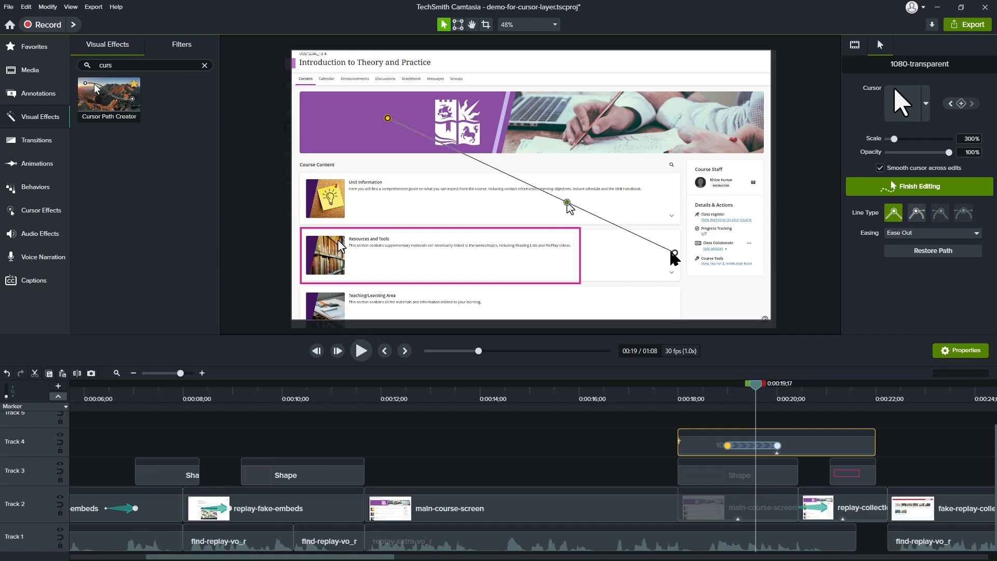
pyautogui.moveTo(676, 254); pyautogui.dragTo(619, 250)
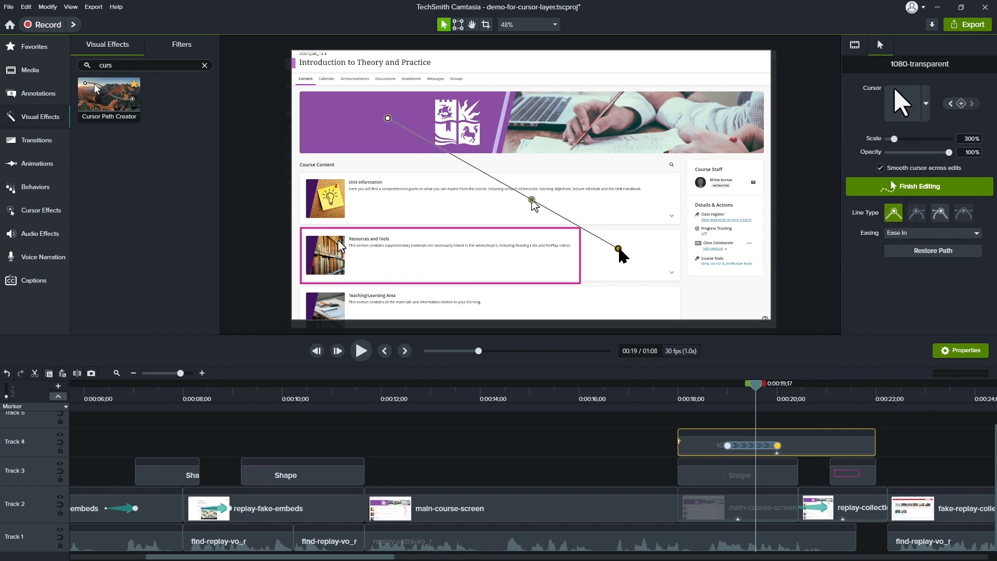
pyautogui.moveTo(762, 388); pyautogui.dragTo(794, 394)
pyautogui.moveTo(619, 250); pyautogui.dragTo(579, 242)
pyautogui.moveTo(767, 387)
pyautogui.mouseDown()
pyautogui.moveTo(746, 387)
pyautogui.moveTo(782, 387)
pyautogui.moveTo(751, 387)
pyautogui.moveTo(769, 386)
pyautogui.mouseUp()
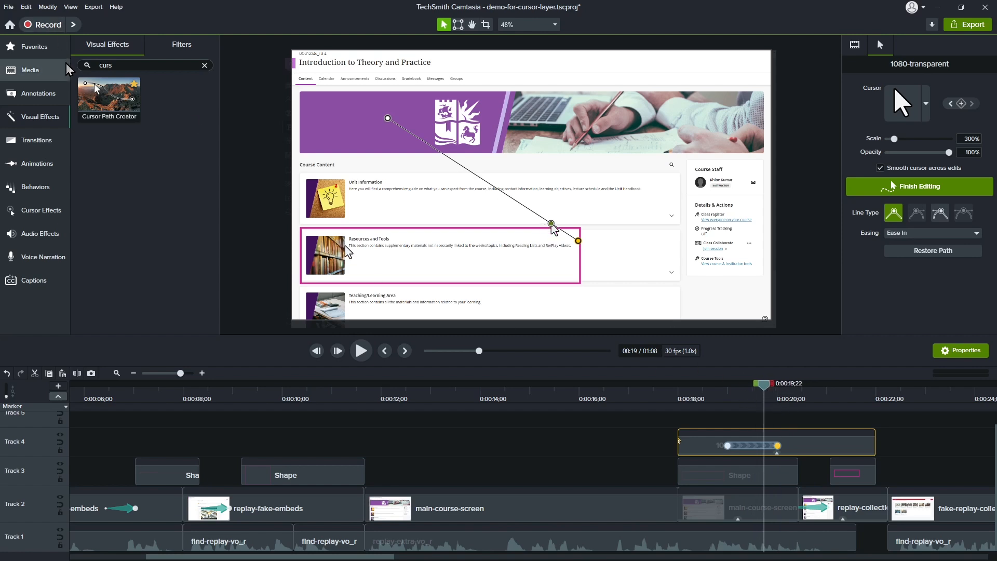
# Step: Apply the favourite UV-pink-ring cursor effect to the 1080-transparent clip
pyautogui.click(38, 48)
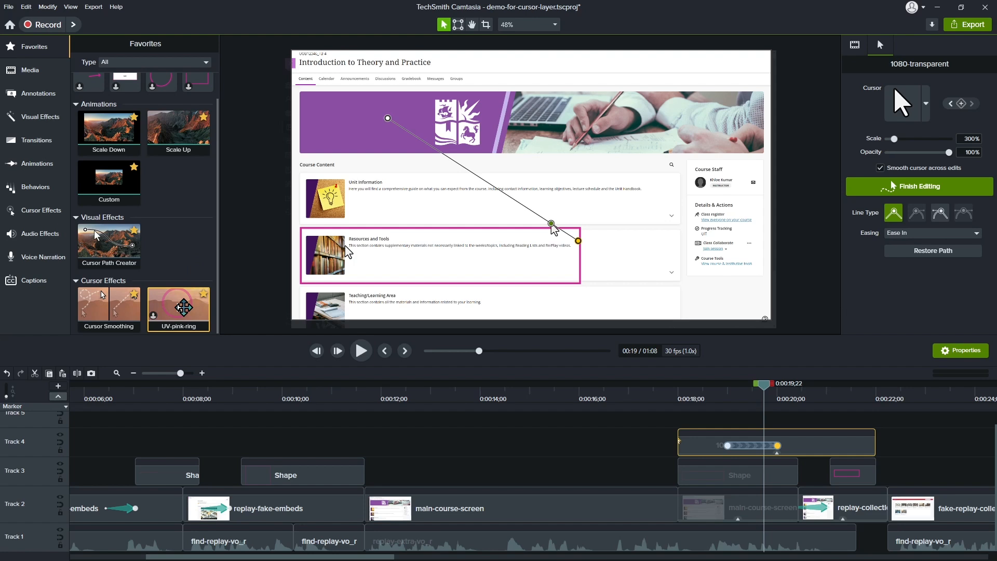
pyautogui.moveTo(183, 307); pyautogui.dragTo(806, 442)
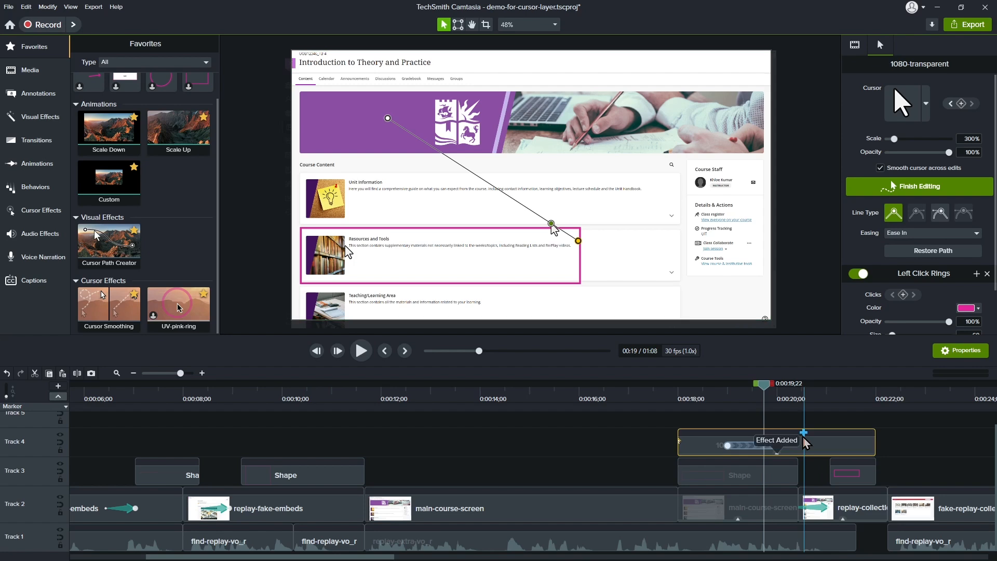
# Step: Stretch the cursor path's timing so its start and end points reach nearly the full length of the 1080-transparent clip
pyautogui.moveTo(767, 394); pyautogui.dragTo(790, 405)
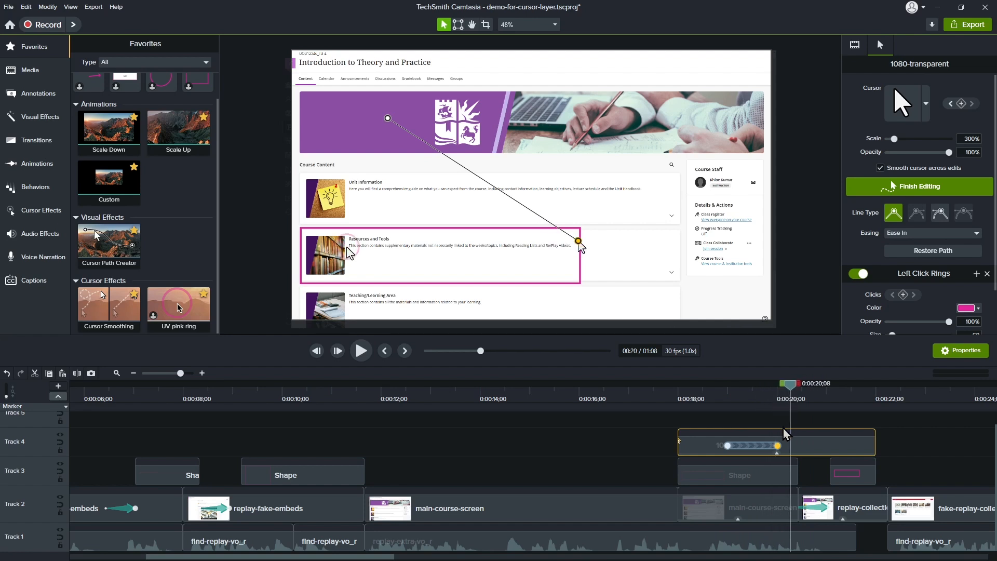
pyautogui.moveTo(777, 449); pyautogui.dragTo(872, 443)
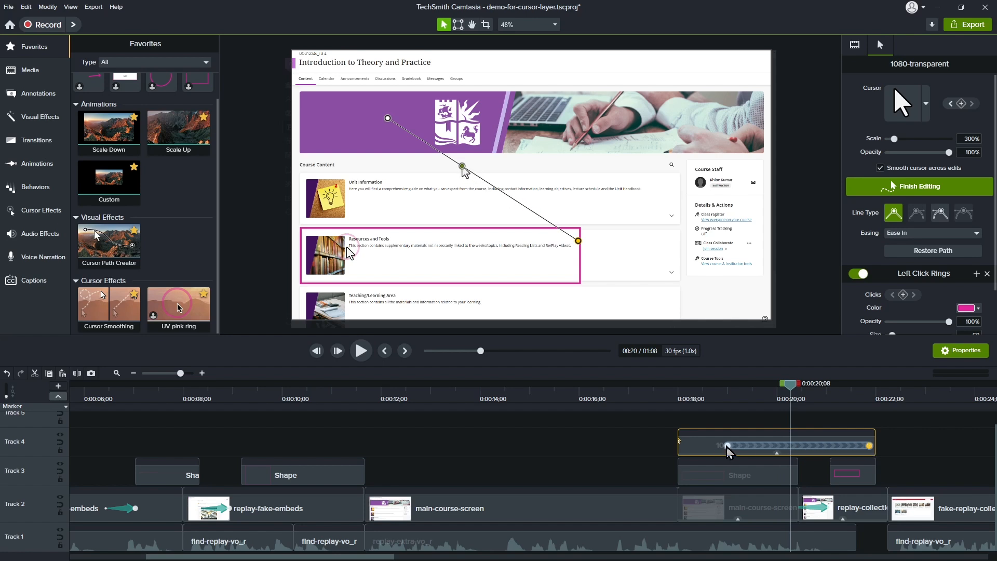
pyautogui.moveTo(727, 450); pyautogui.dragTo(686, 448)
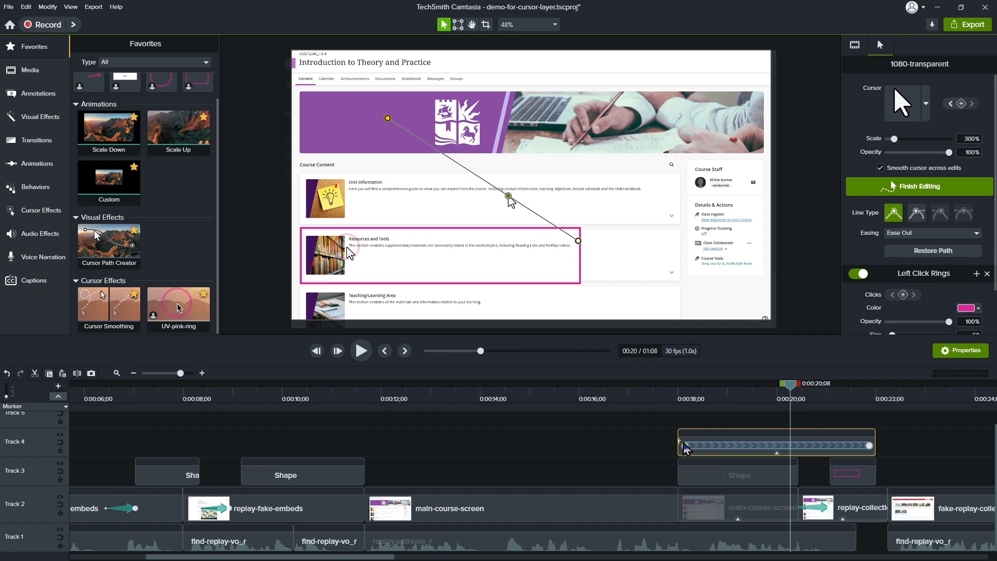
# Step: Expand the 1080-transparent clip's effects and add a click to Left Click Rings at 0:00:19;27
pyautogui.moveTo(790, 389); pyautogui.dragTo(769, 399)
pyautogui.moveTo(770, 399); pyautogui.dragTo(772, 399)
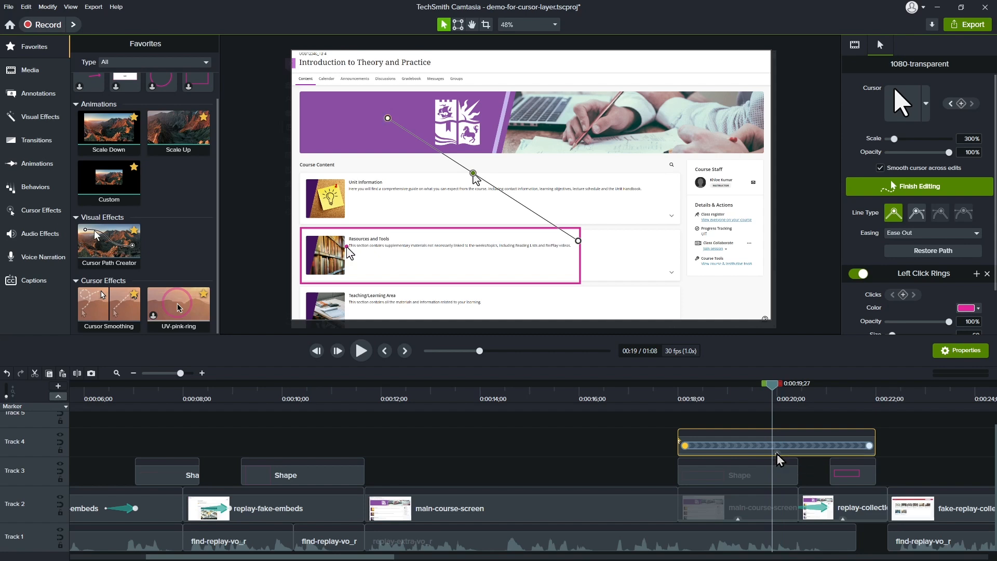
pyautogui.click(777, 454)
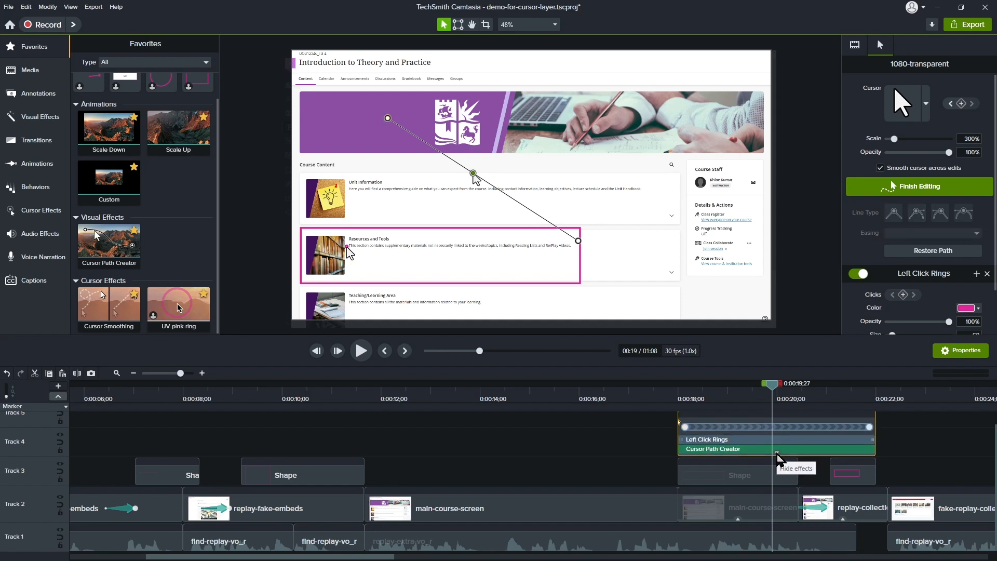
pyautogui.click(741, 440)
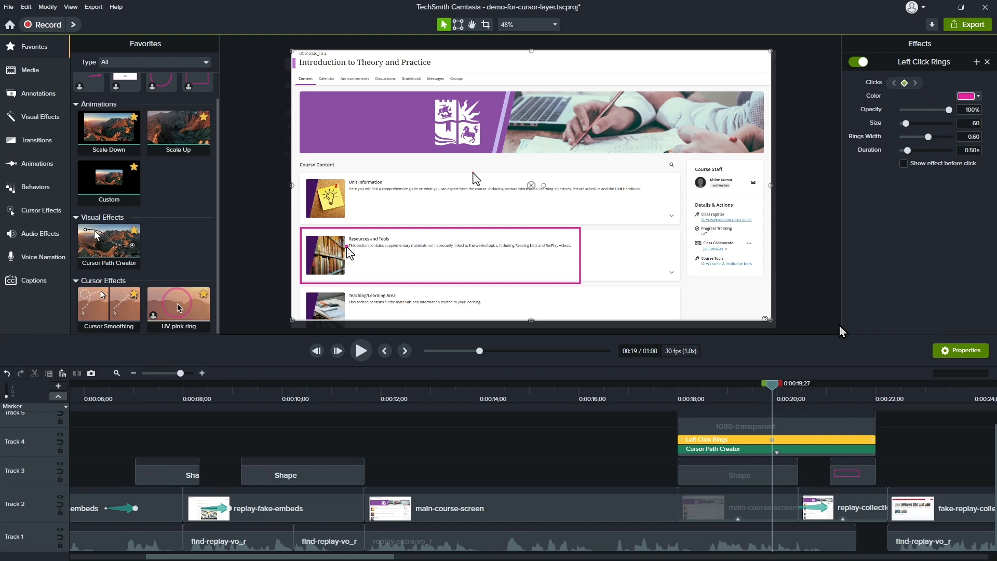
# Step: Add another click to Left Click Rings at 0:00:21;19 and return the playhead to it
pyautogui.moveTo(776, 391); pyautogui.dragTo(862, 390)
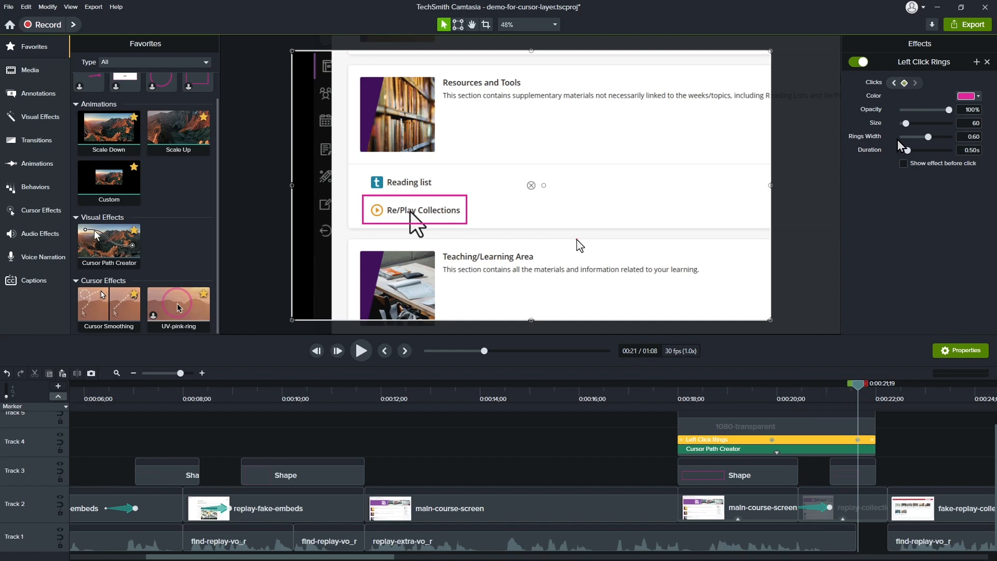
pyautogui.moveTo(859, 387)
pyautogui.mouseDown()
pyautogui.moveTo(841, 391)
pyautogui.moveTo(850, 391)
pyautogui.mouseUp()
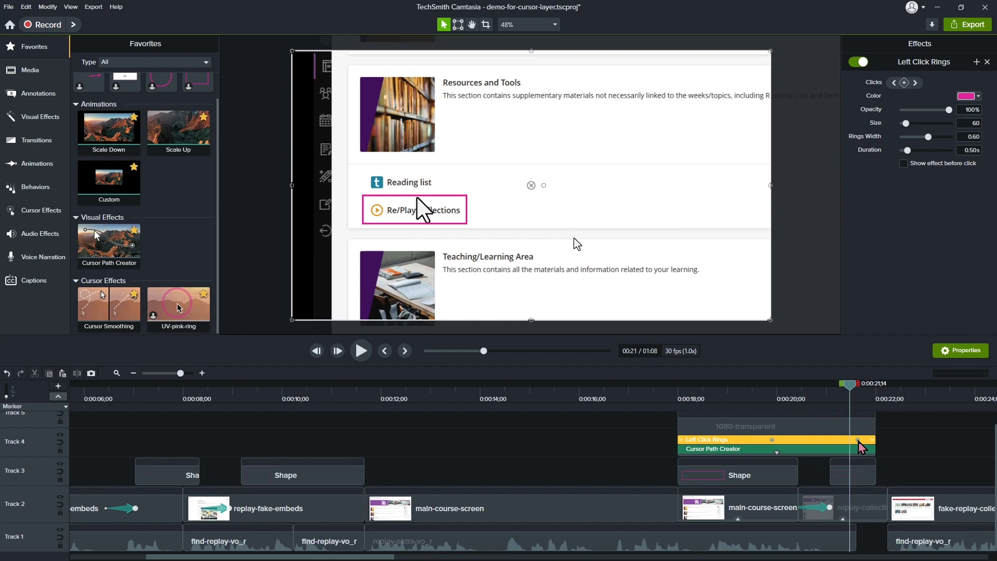
pyautogui.moveTo(849, 390); pyautogui.dragTo(857, 391)
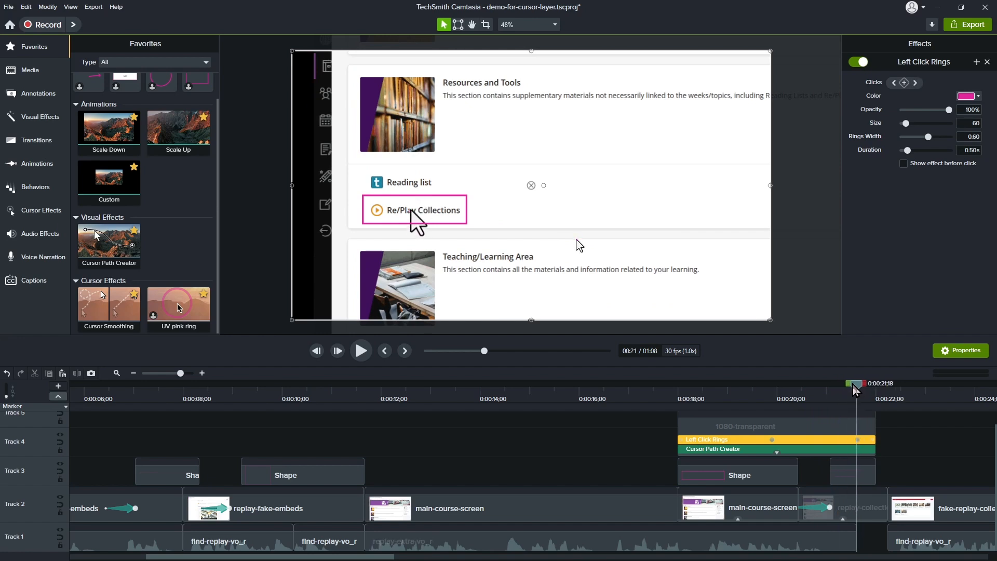
pyautogui.click(915, 83)
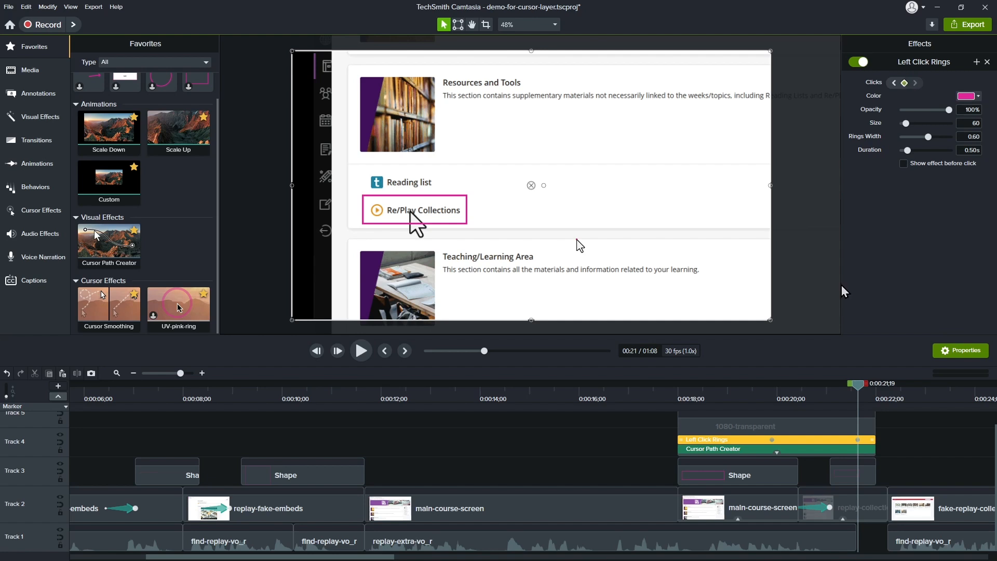
# Step: Move the 1080-transparent cursor path's start point beside the Unit Information image and add a path point on the Resources and Tools image at 0:00:19;21
pyautogui.moveTo(858, 386); pyautogui.dragTo(743, 385)
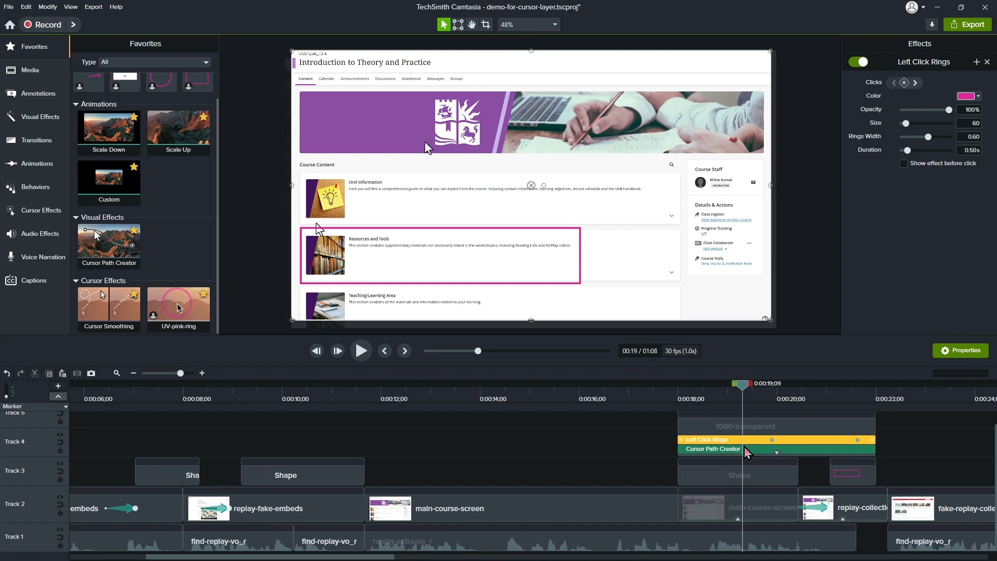
pyautogui.click(747, 451)
pyautogui.moveTo(746, 391); pyautogui.dragTo(715, 395)
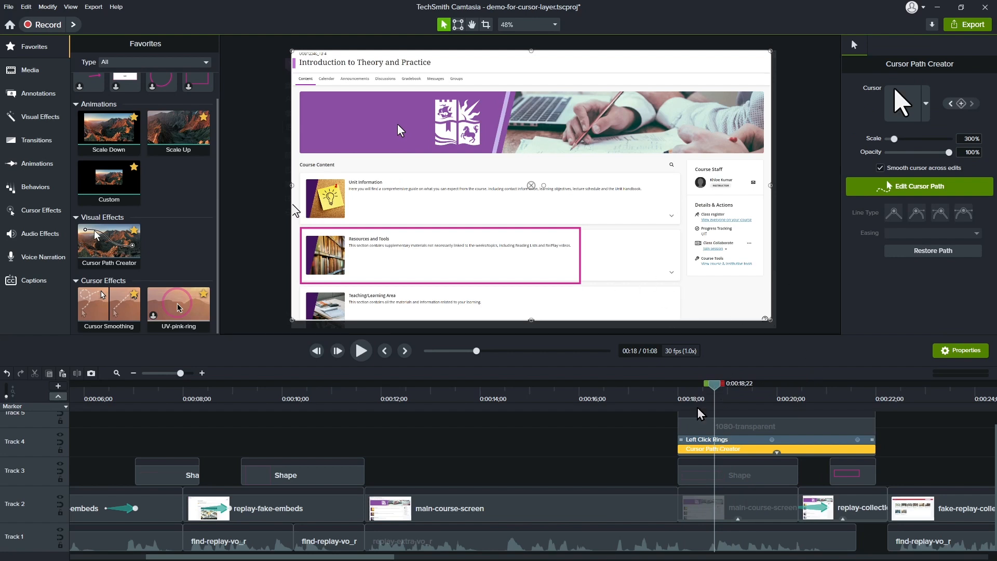
pyautogui.click(863, 183)
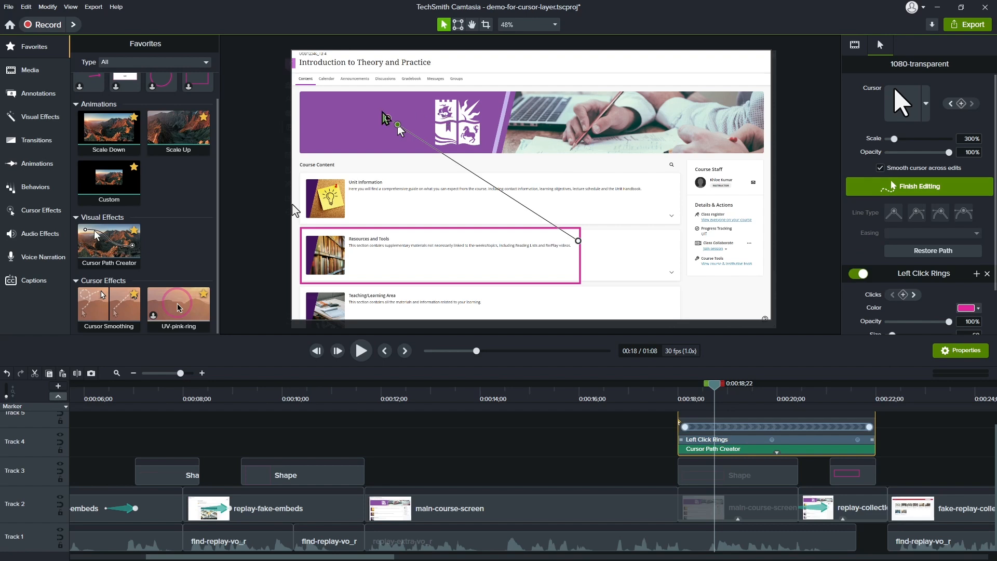
pyautogui.moveTo(396, 126); pyautogui.dragTo(311, 215)
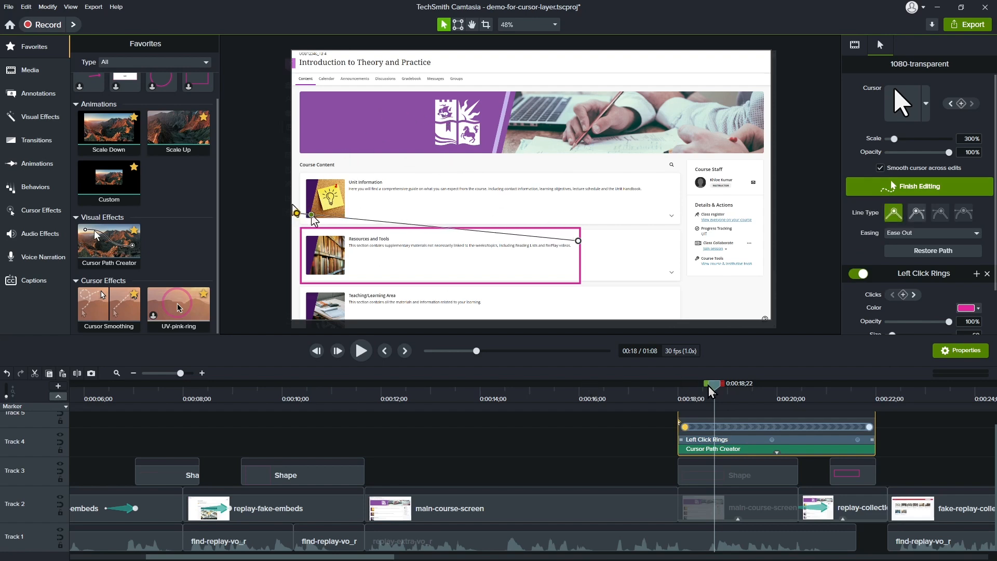
pyautogui.moveTo(718, 386); pyautogui.dragTo(764, 397)
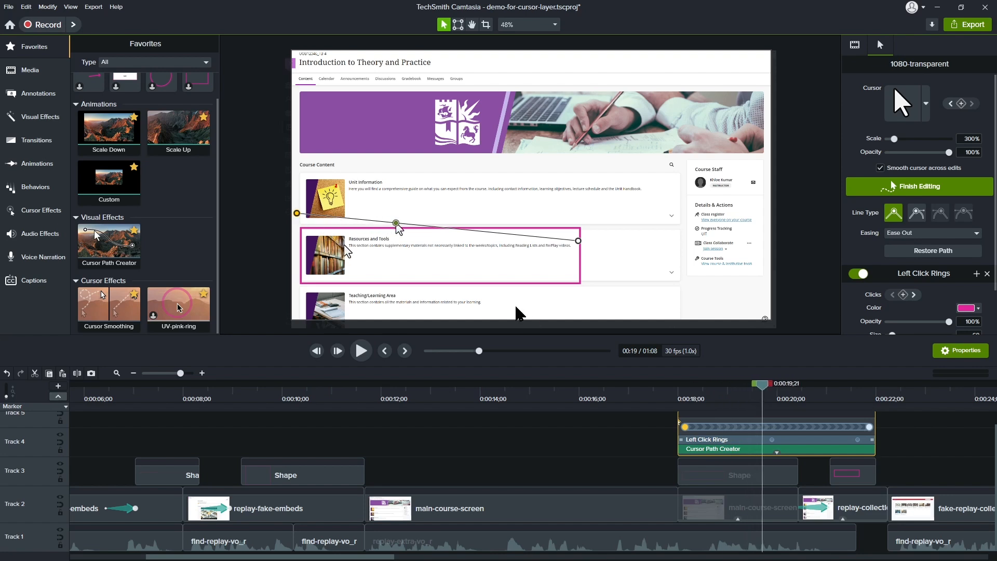
pyautogui.moveTo(396, 224); pyautogui.dragTo(350, 258)
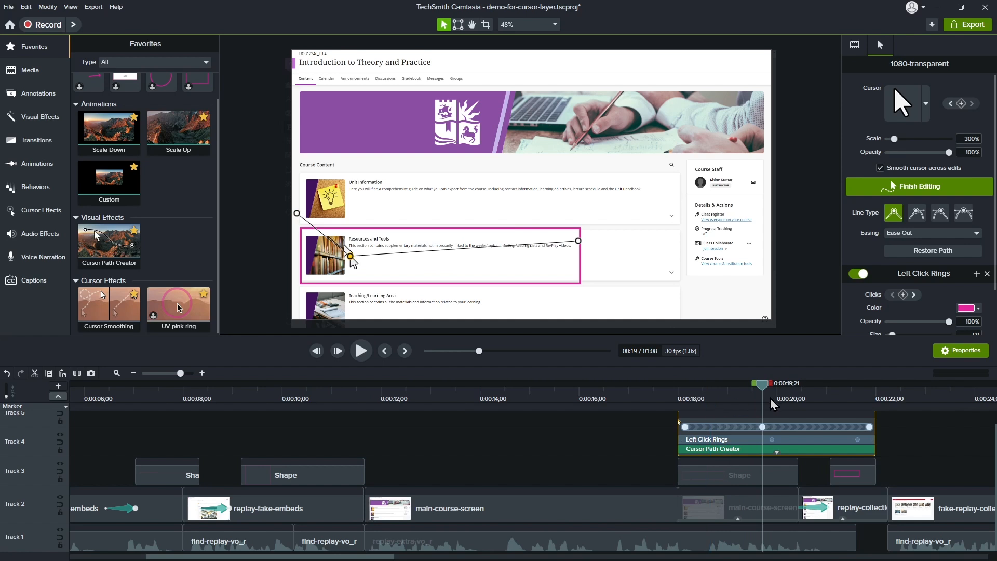
# Step: Add a cursor path point on the Re/Play Collections link at 0:00:21;16 and move the path's end point onto the same link
pyautogui.moveTo(763, 388); pyautogui.dragTo(864, 394)
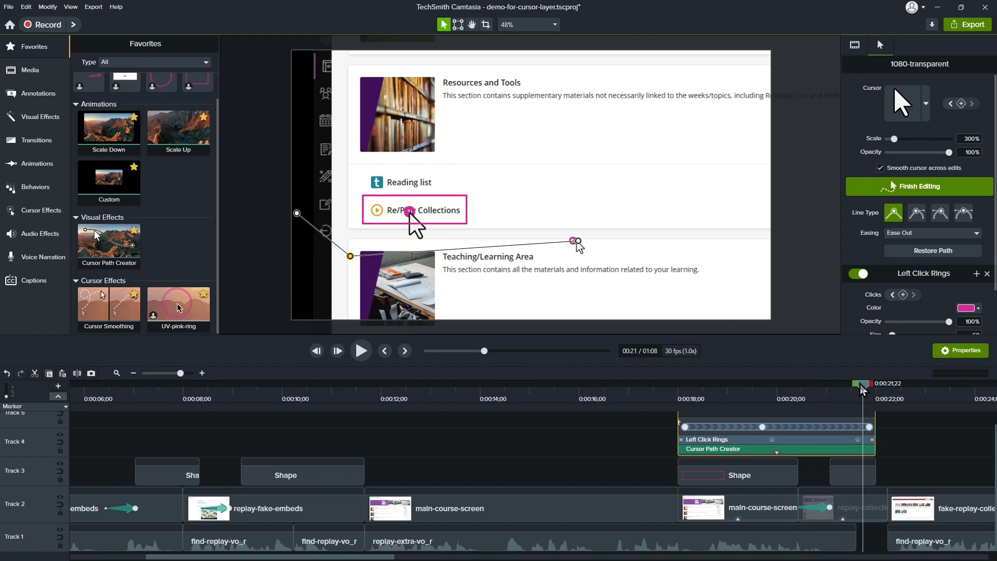
pyautogui.moveTo(862, 387); pyautogui.dragTo(853, 390)
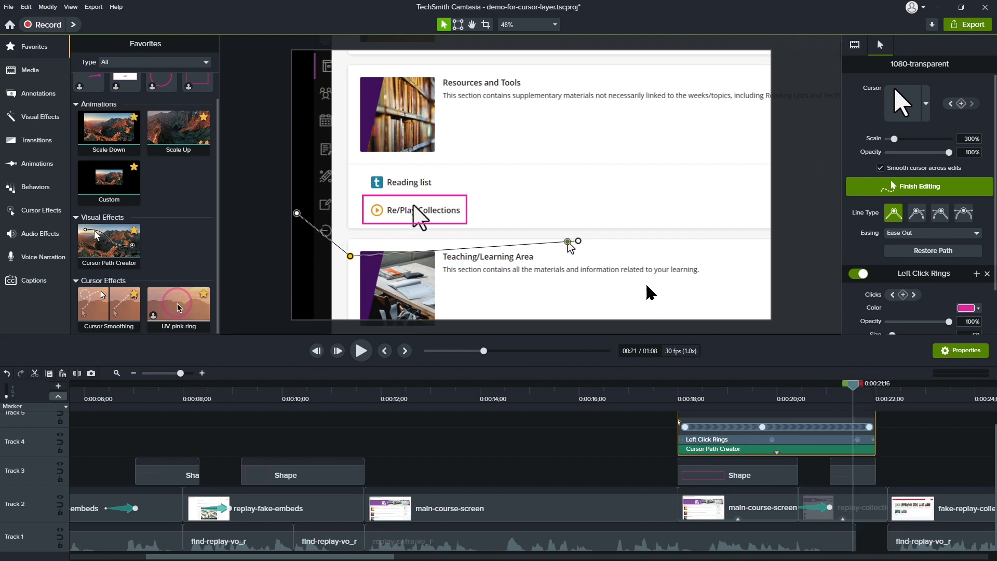
pyautogui.moveTo(567, 242); pyautogui.dragTo(421, 213)
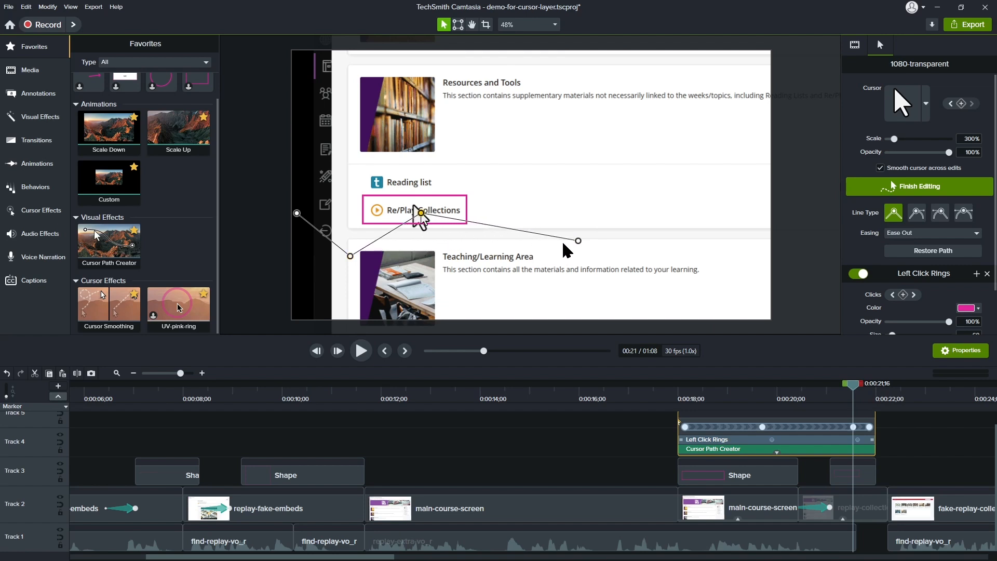
pyautogui.moveTo(578, 241); pyautogui.dragTo(425, 214)
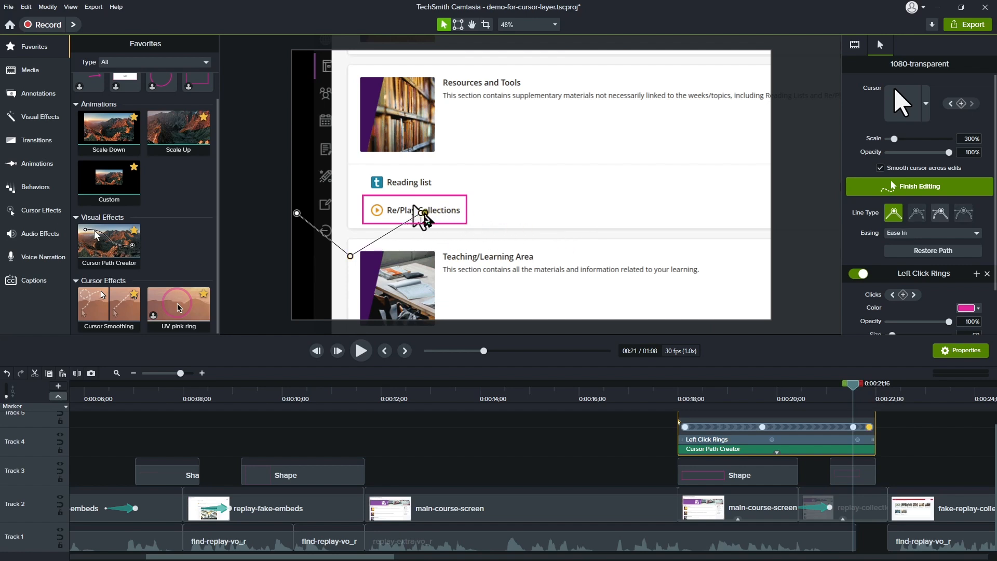
# Step: Change the cursor path point on the Resources and Tools image to the curved line type with two handles
pyautogui.moveTo(851, 390); pyautogui.dragTo(831, 403)
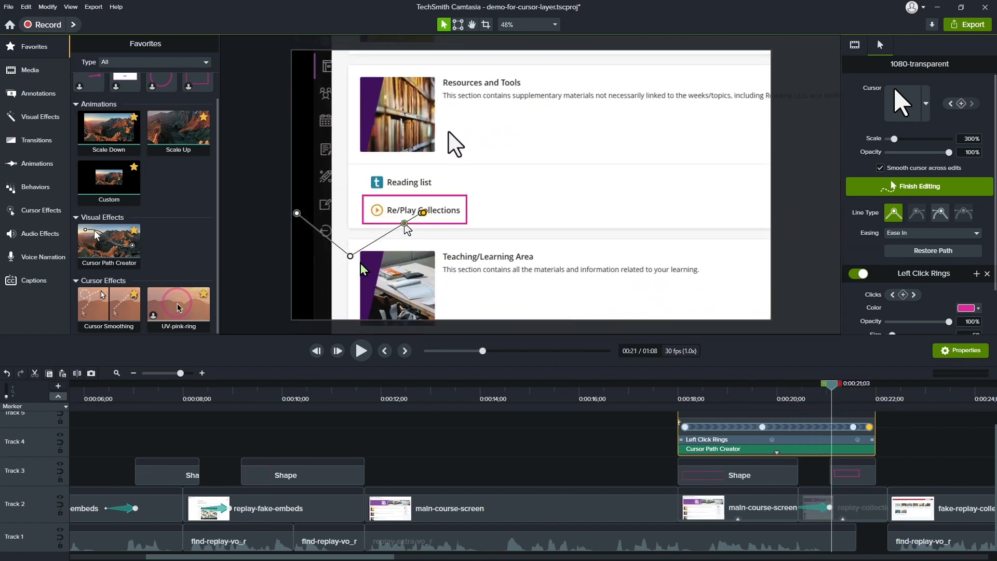
pyautogui.click(349, 255)
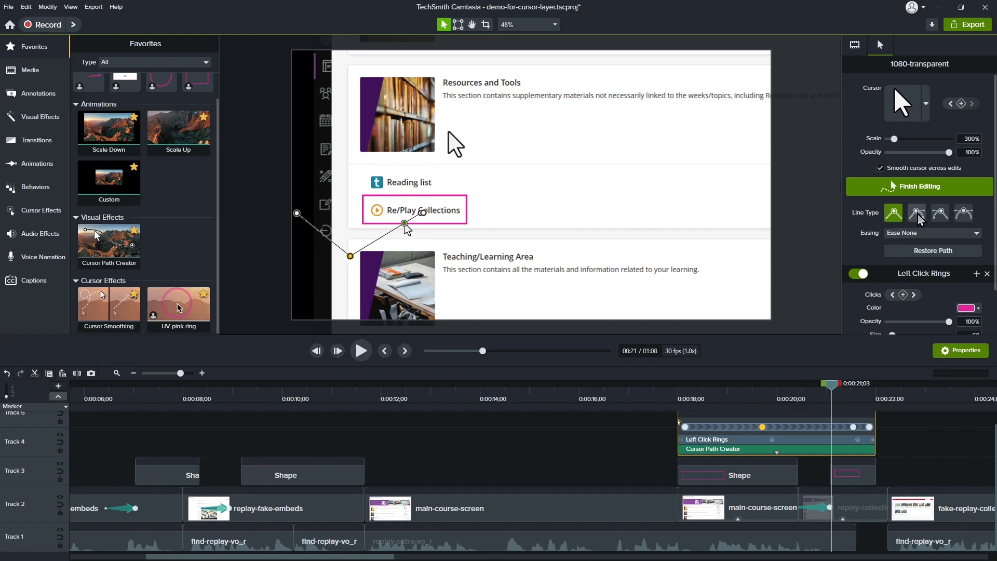
pyautogui.click(964, 214)
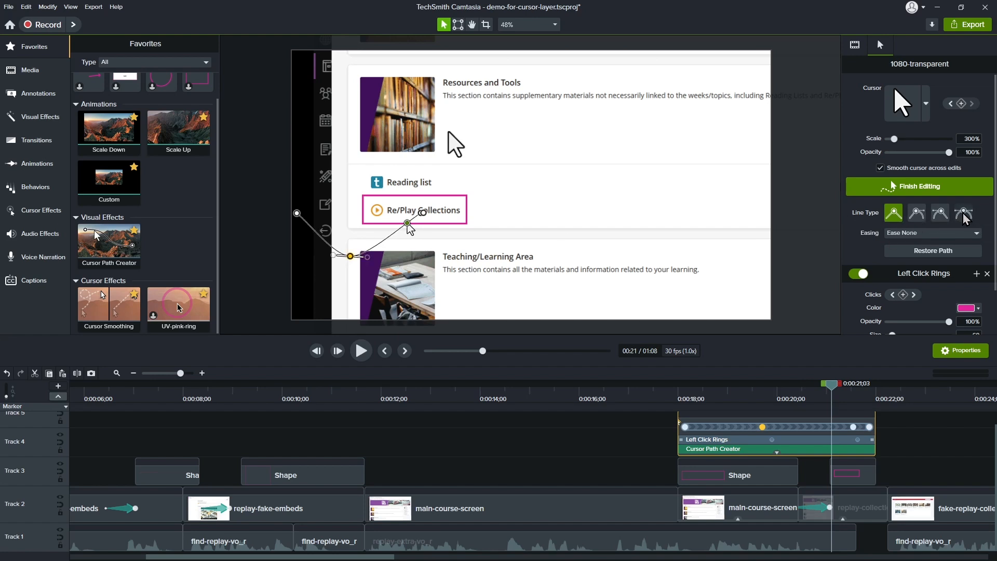
pyautogui.moveTo(836, 391); pyautogui.dragTo(703, 355)
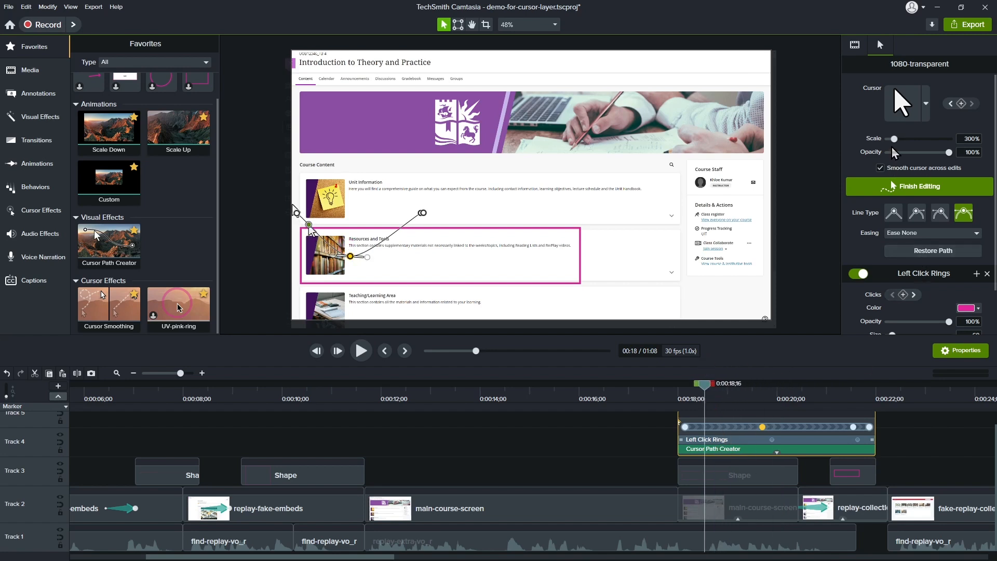
# Step: Lower the 1080-transparent clip's cursor scale to 284% and set it back to 300%
pyautogui.moveTo(896, 139); pyautogui.dragTo(894, 142)
pyautogui.moveTo(704, 387); pyautogui.dragTo(745, 388)
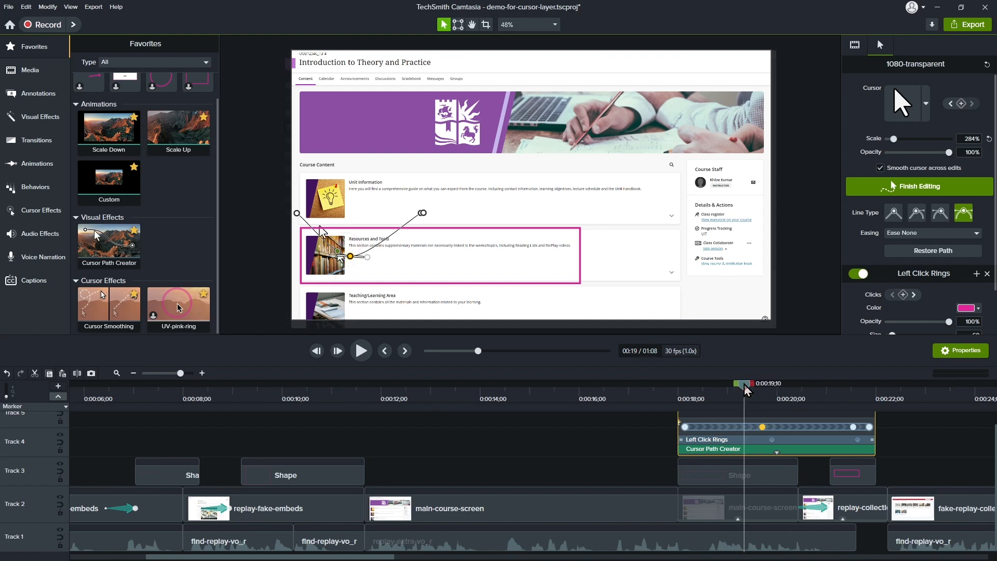
pyautogui.click(964, 139)
pyautogui.write('300')
pyautogui.press('Return')
# Step: Set the main-course-screen clip's cursor opacity to 0% and lower the replay-collections clip's cursor opacity at 0:00:21;09
pyautogui.moveTo(744, 390); pyautogui.dragTo(841, 379)
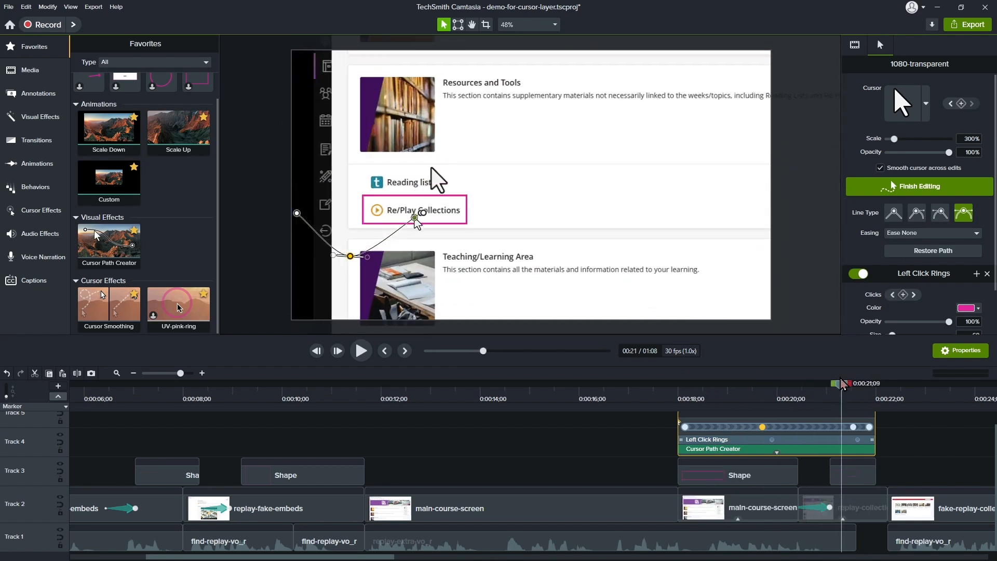
pyautogui.click(761, 517)
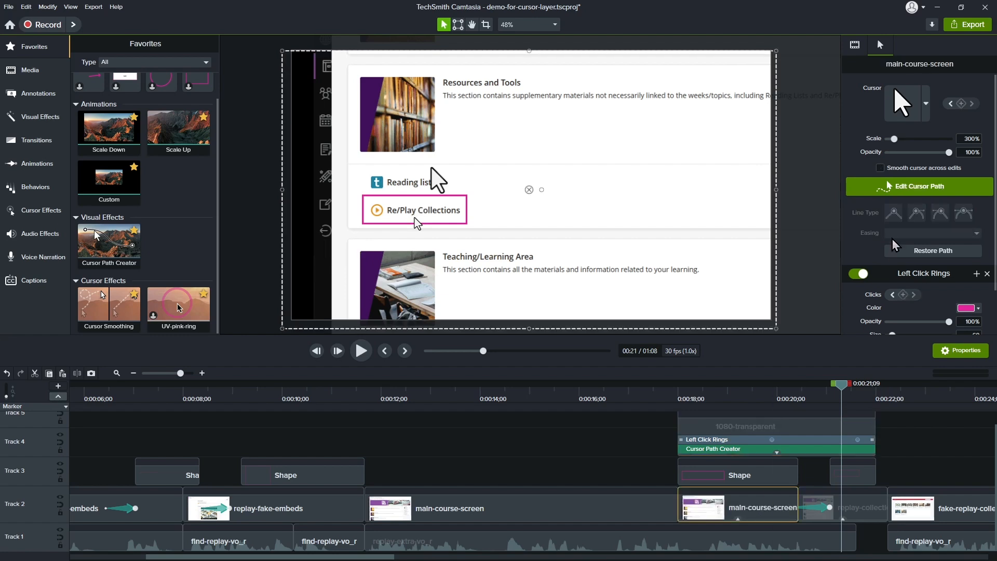
pyautogui.moveTo(953, 155); pyautogui.dragTo(857, 167)
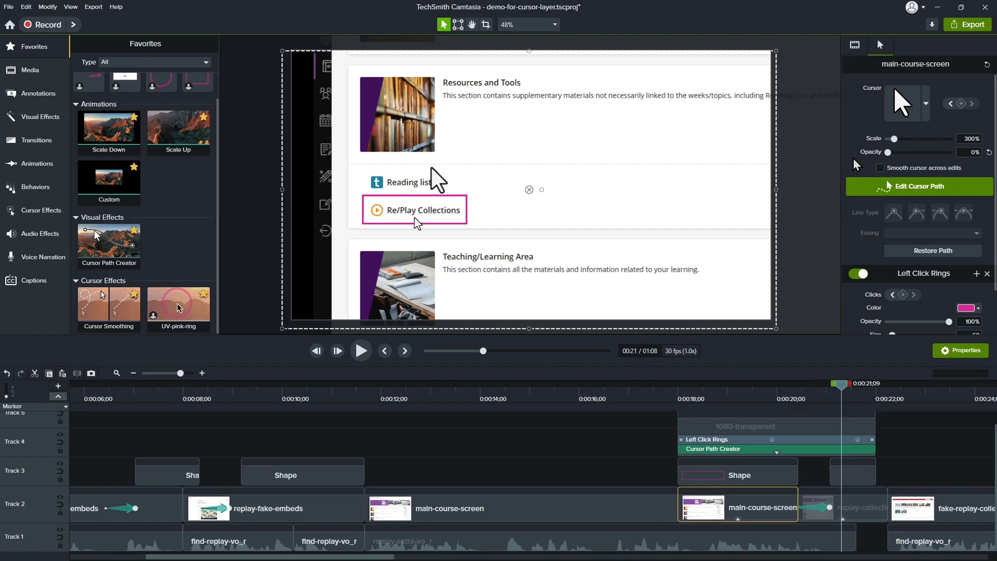
pyautogui.click(867, 514)
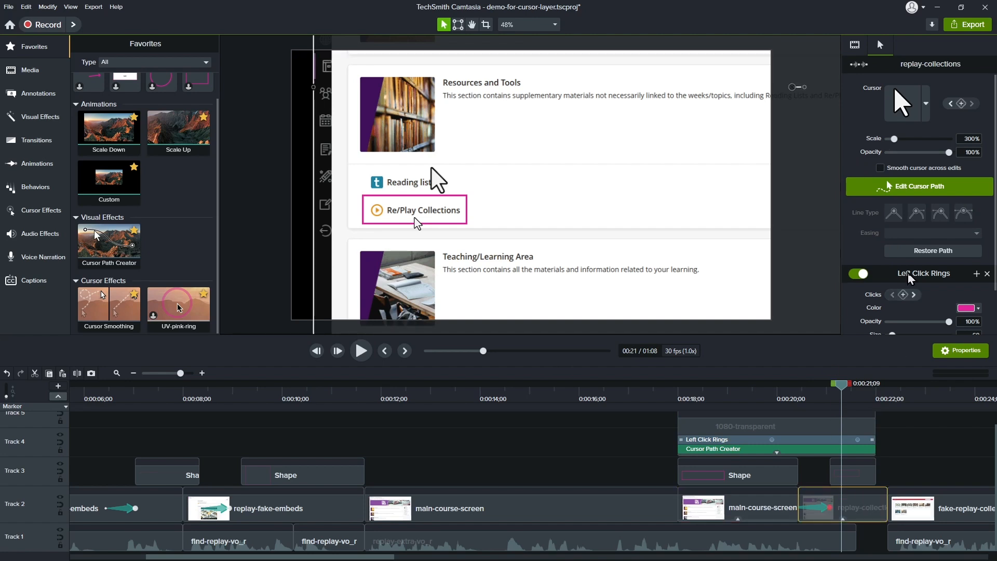
pyautogui.moveTo(952, 155); pyautogui.dragTo(868, 168)
pyautogui.moveTo(844, 393); pyautogui.dragTo(786, 390)
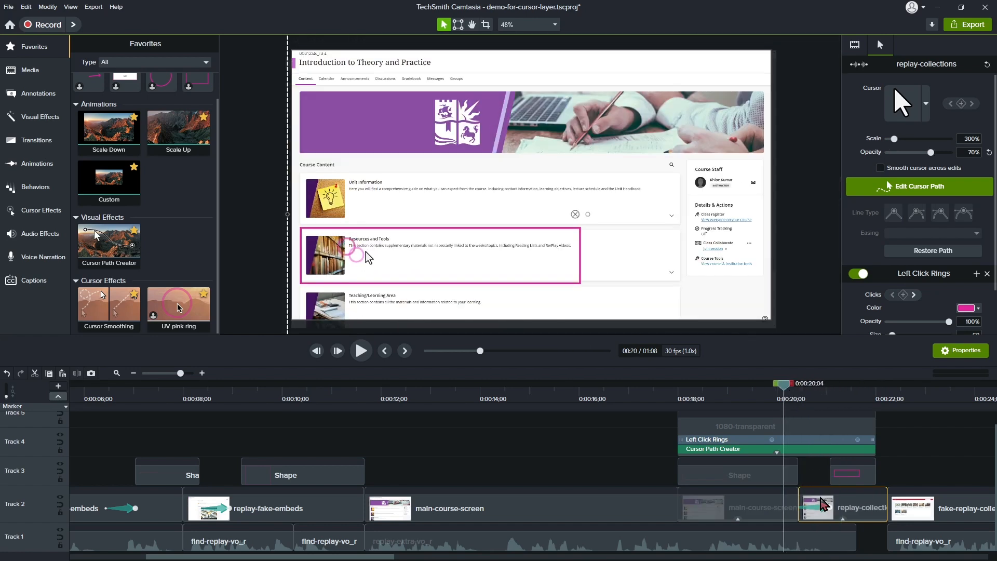
# Step: Remove the Left Click Rings effect from the main-course-screen and replay-collections clips
pyautogui.click(763, 515)
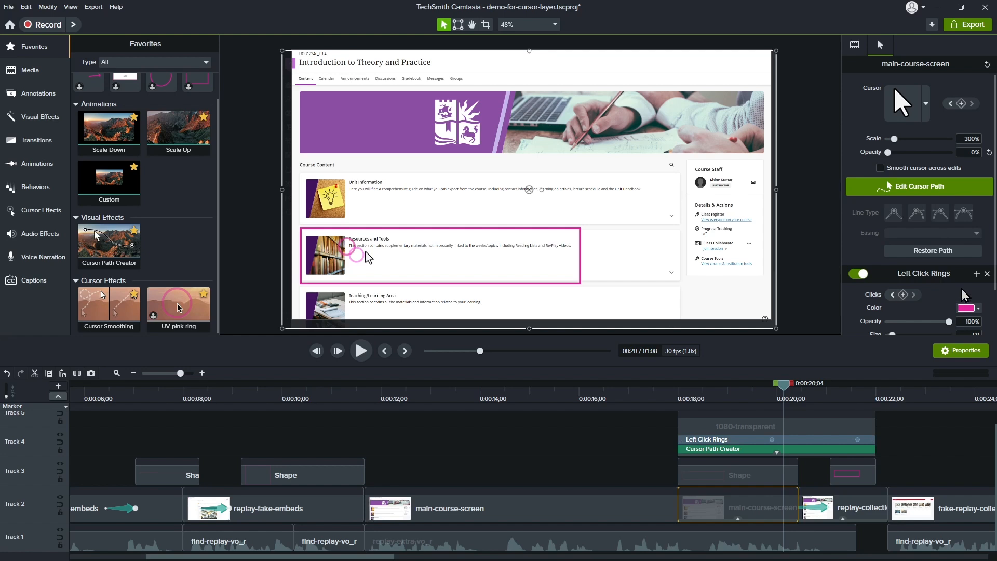
pyautogui.click(987, 274)
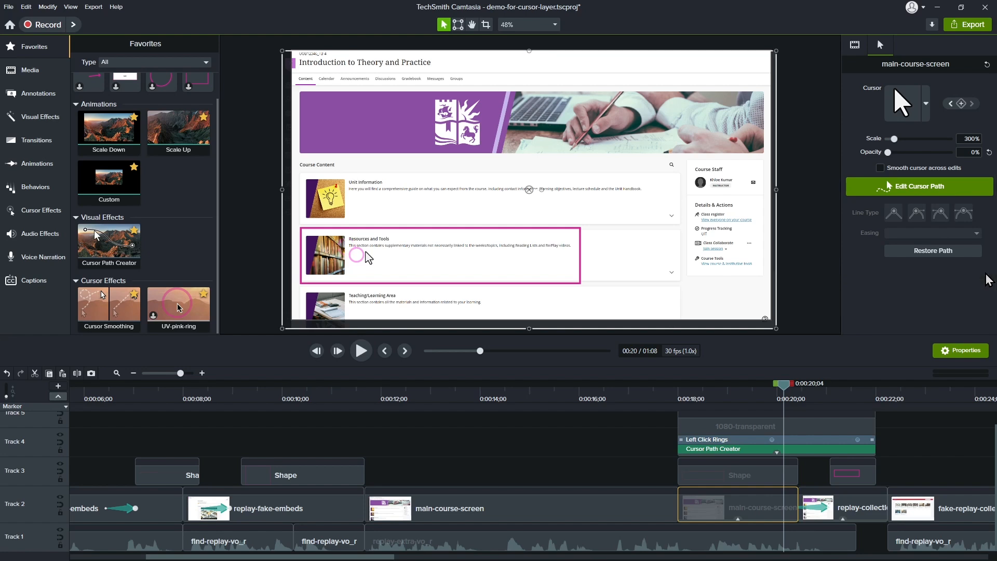
pyautogui.click(856, 513)
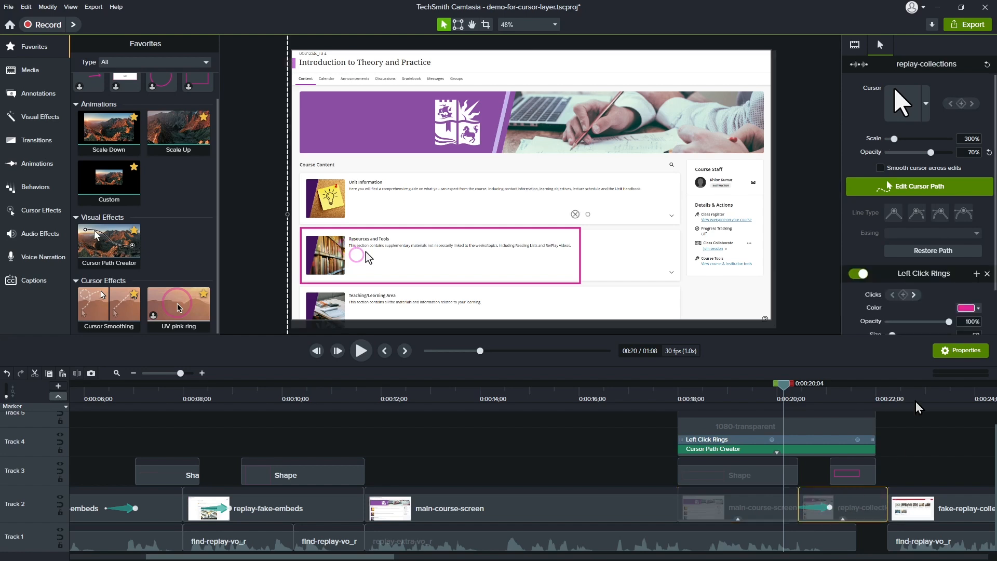
pyautogui.click(986, 273)
# Step: Try to hide the replay-collections clip's original cursor by lowering its opacity further at 0:00:21;01
pyautogui.moveTo(784, 386); pyautogui.dragTo(687, 373)
pyautogui.moveTo(684, 366); pyautogui.dragTo(829, 383)
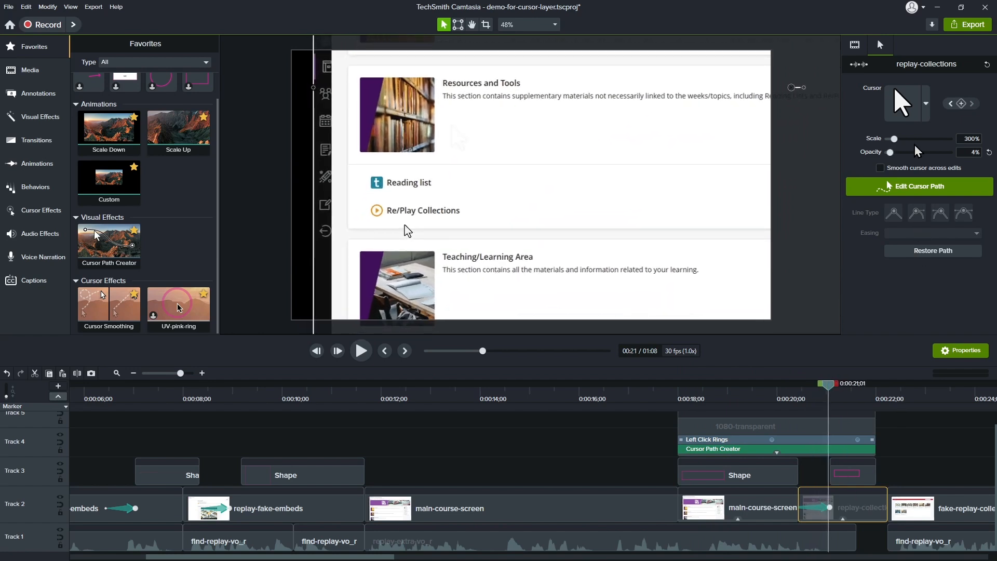
pyautogui.moveTo(891, 152); pyautogui.dragTo(880, 153)
pyautogui.moveTo(829, 389); pyautogui.dragTo(809, 391)
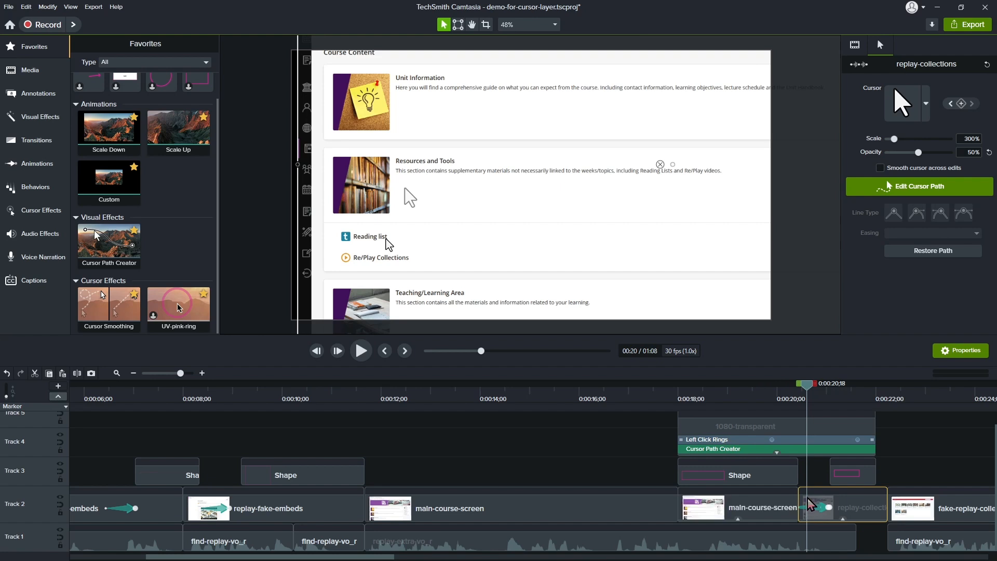
pyautogui.moveTo(806, 389)
pyautogui.mouseDown()
pyautogui.moveTo(819, 392)
pyautogui.moveTo(804, 391)
pyautogui.mouseUp()
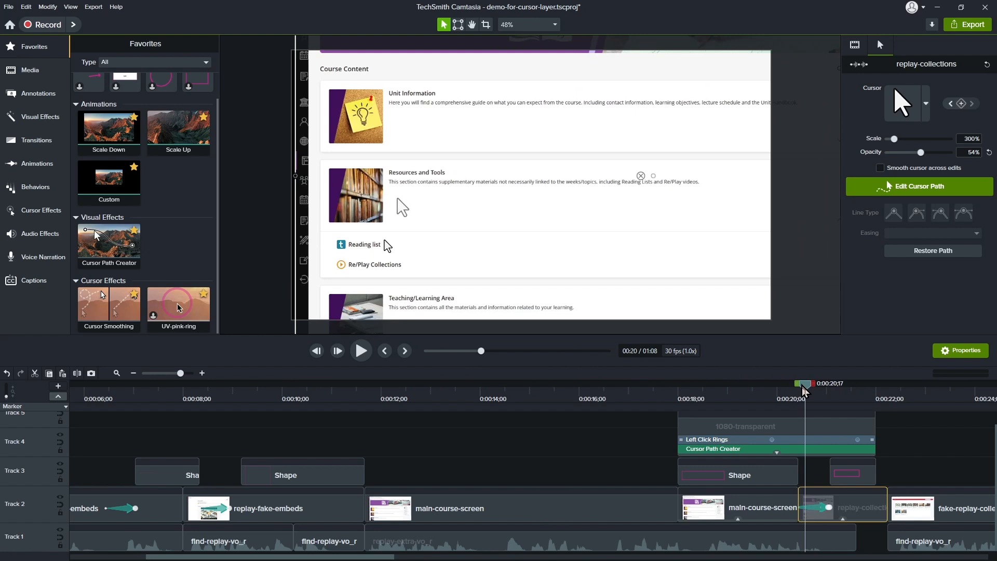
# Step: Delete the Cursor Path Creator effect from the replay-collections clip
pyautogui.click(843, 518)
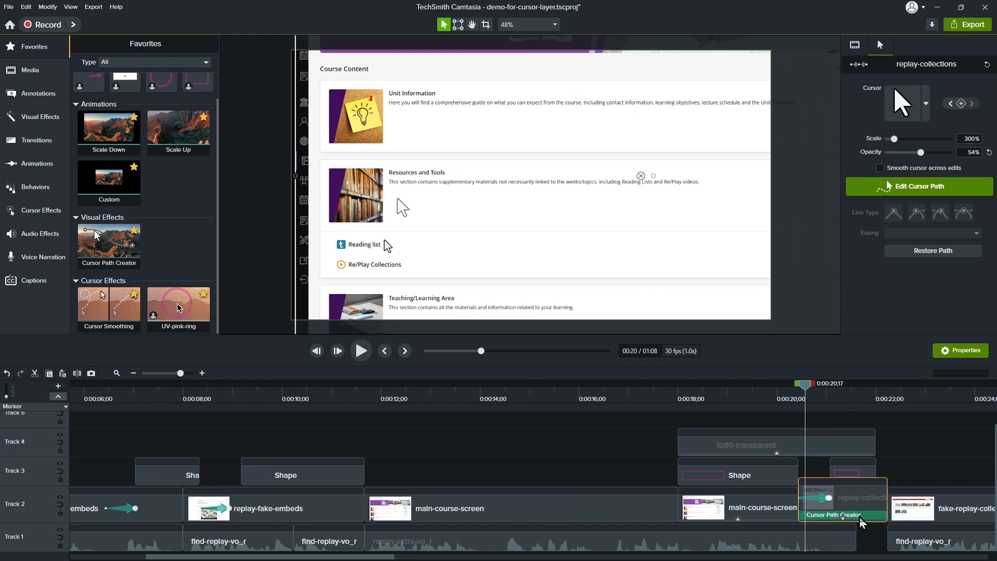
pyautogui.click(860, 516)
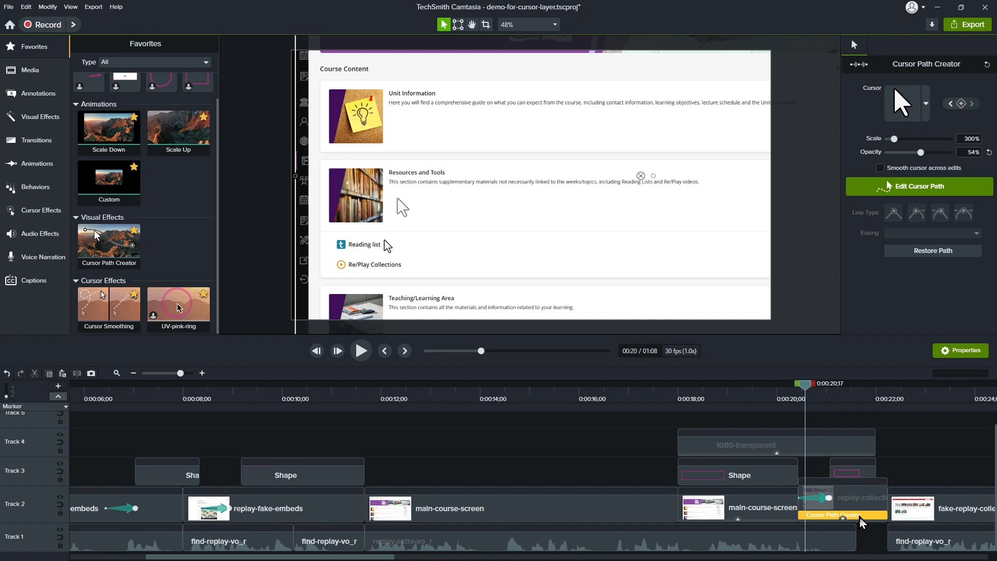
pyautogui.press('Delete')
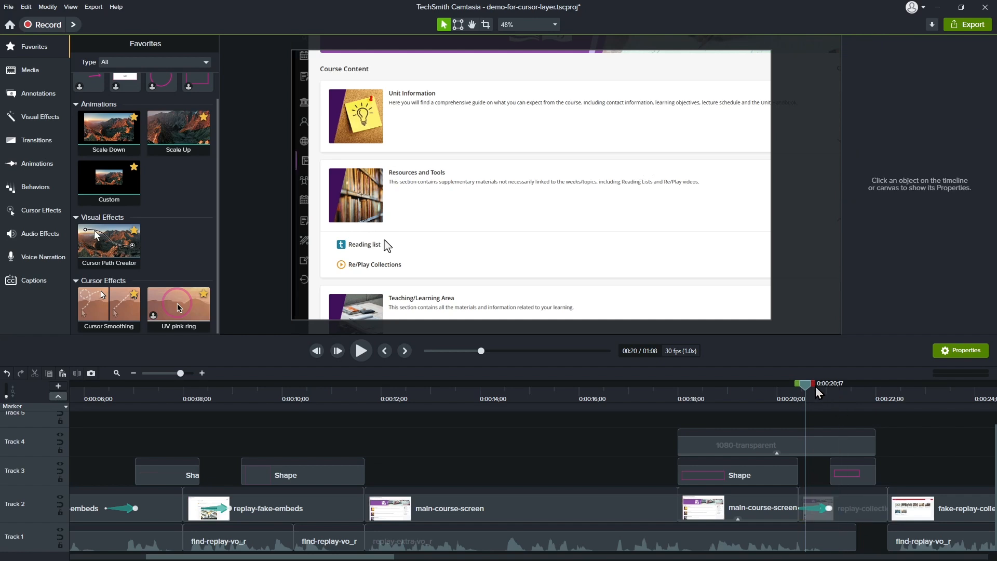
# Step: Apply the Fade transition to both ends of the 1080-transparent clip
pyautogui.moveTo(808, 385); pyautogui.dragTo(722, 385)
pyautogui.click(750, 441)
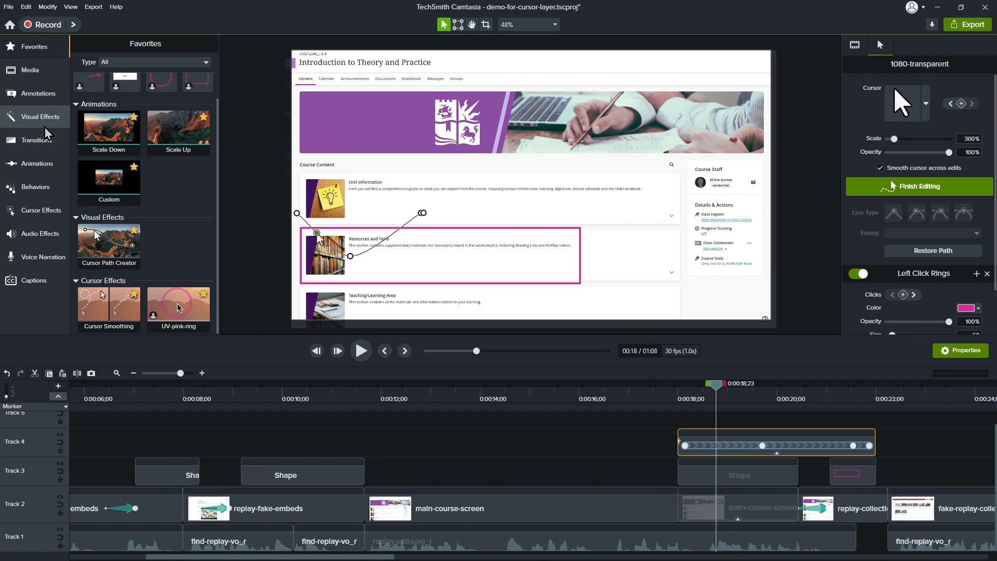
pyautogui.click(39, 144)
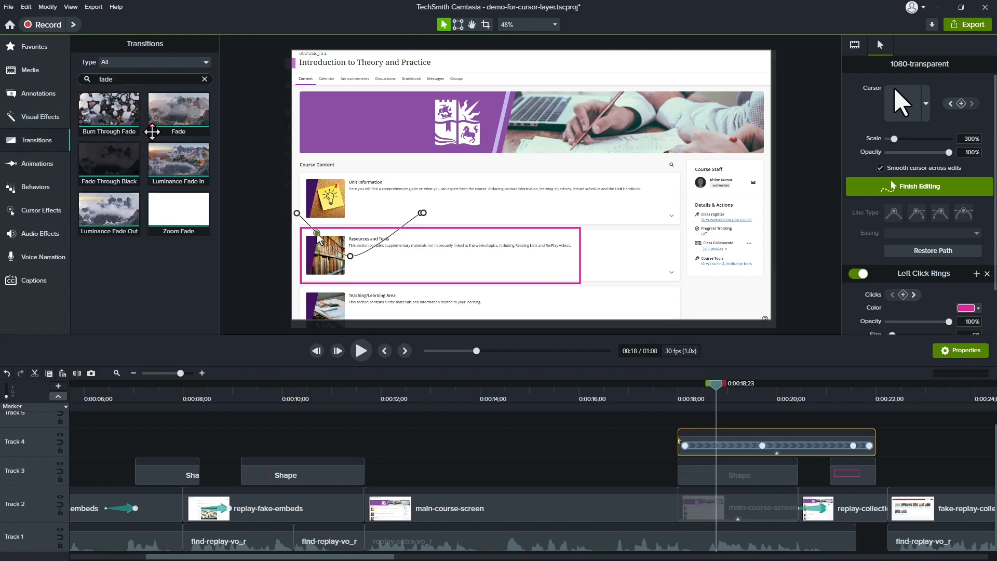
pyautogui.moveTo(176, 121); pyautogui.dragTo(747, 441)
# Step: Lengthen the Fade transitions at the start and end of the 1080-transparent clip
pyautogui.keyDown('ctrl'); pyautogui.scroll(3, 696, 442); pyautogui.keyUp('ctrl')
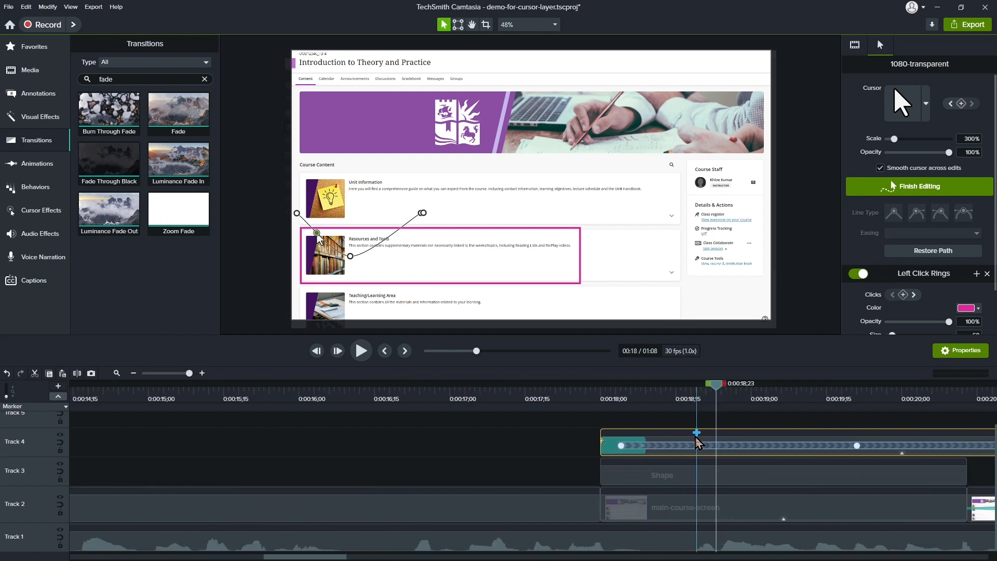
pyautogui.click(612, 447)
pyautogui.moveTo(645, 444); pyautogui.dragTo(665, 443)
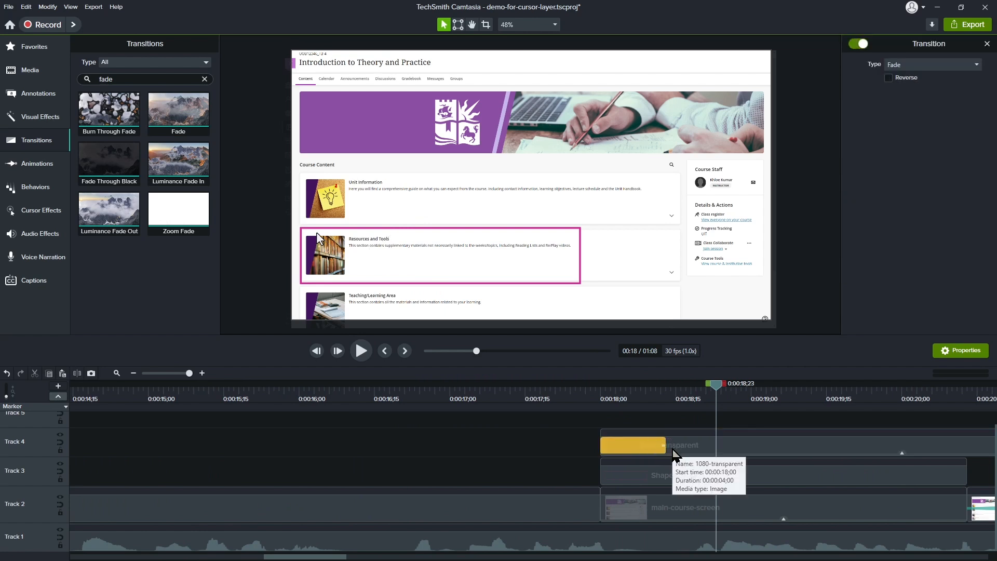
pyautogui.moveTo(327, 558); pyautogui.dragTo(372, 558)
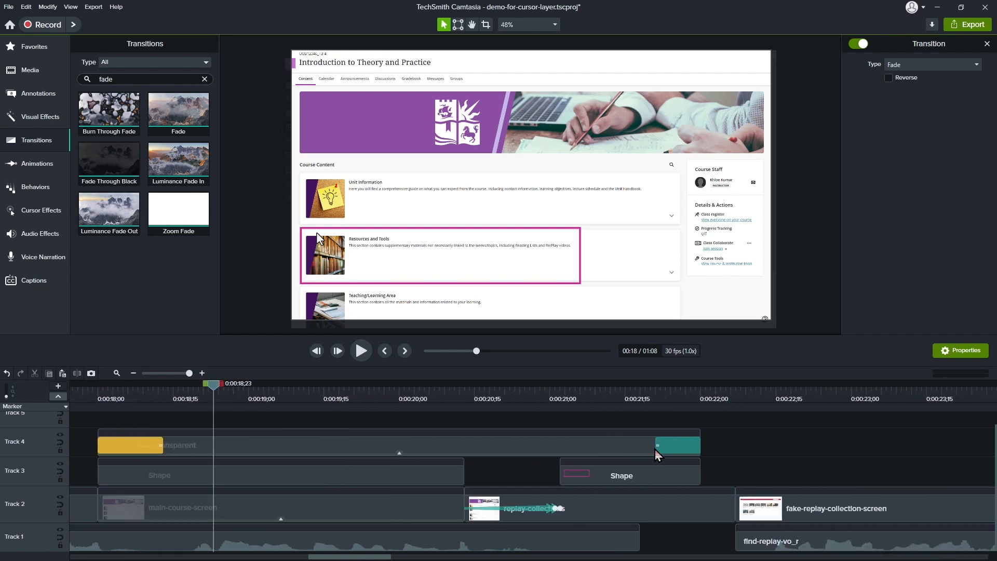
pyautogui.moveTo(658, 445); pyautogui.dragTo(640, 451)
pyautogui.moveTo(213, 385); pyautogui.dragTo(621, 413)
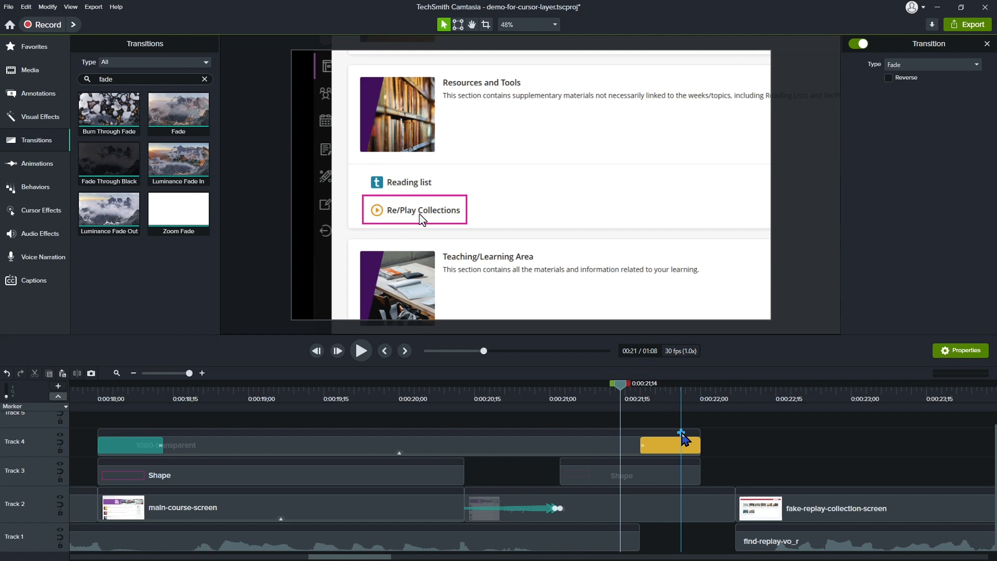
pyautogui.scroll(-3, 683, 435)
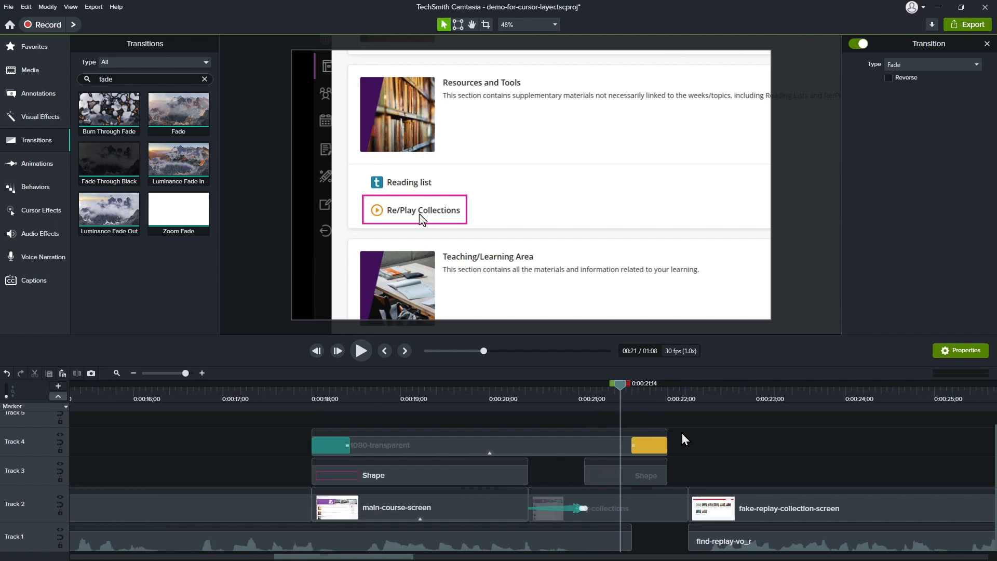
# Step: Paste a copy of the 1080-transparent clip and place it on Track 4 above the fake-replay-collection-screen clip
pyautogui.click(590, 451)
pyautogui.moveTo(643, 383); pyautogui.dragTo(693, 389)
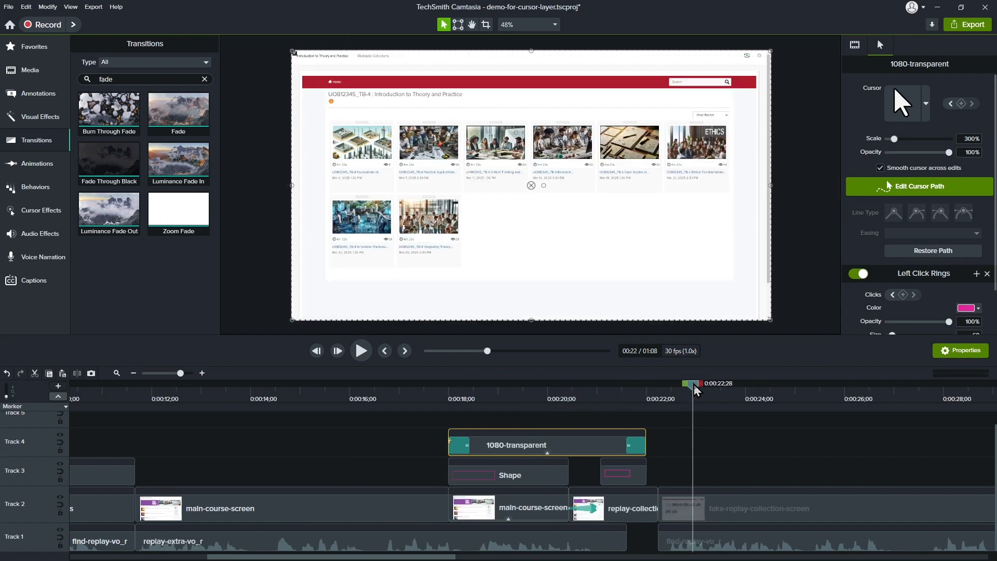
pyautogui.hotkey('ctrl', 'v')
pyautogui.moveTo(744, 475); pyautogui.dragTo(730, 445)
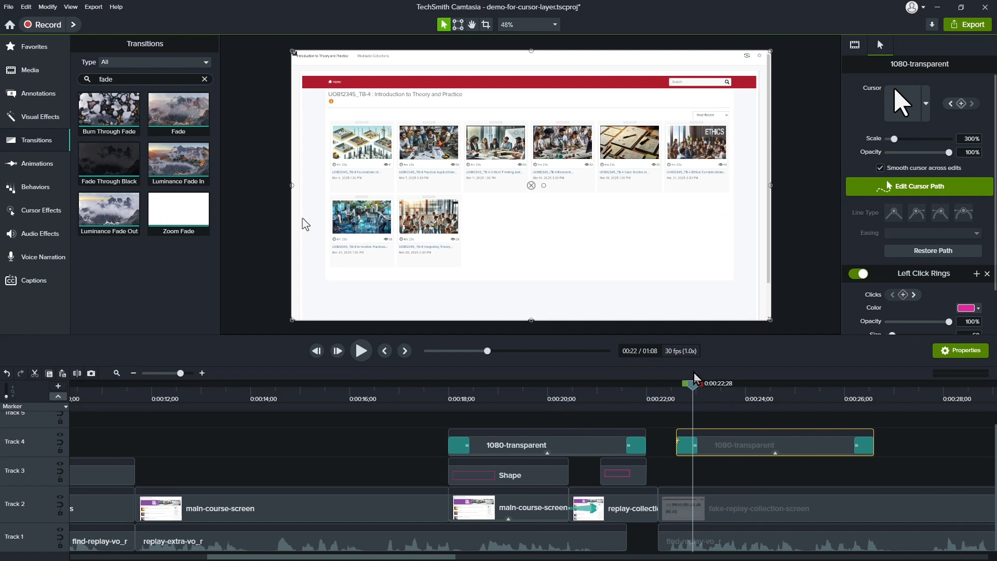
pyautogui.moveTo(699, 390); pyautogui.dragTo(772, 396)
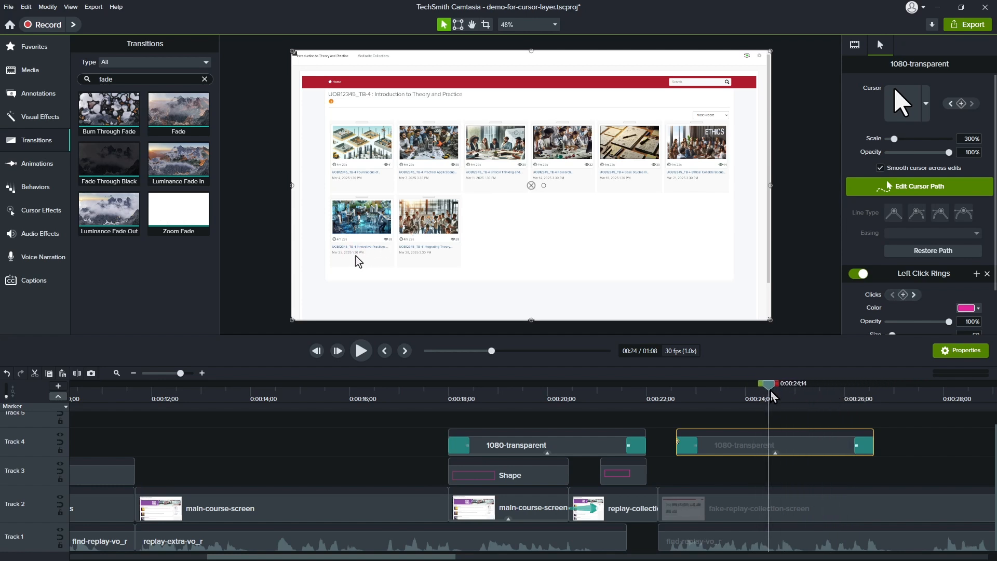
pyautogui.moveTo(769, 391); pyautogui.dragTo(883, 389)
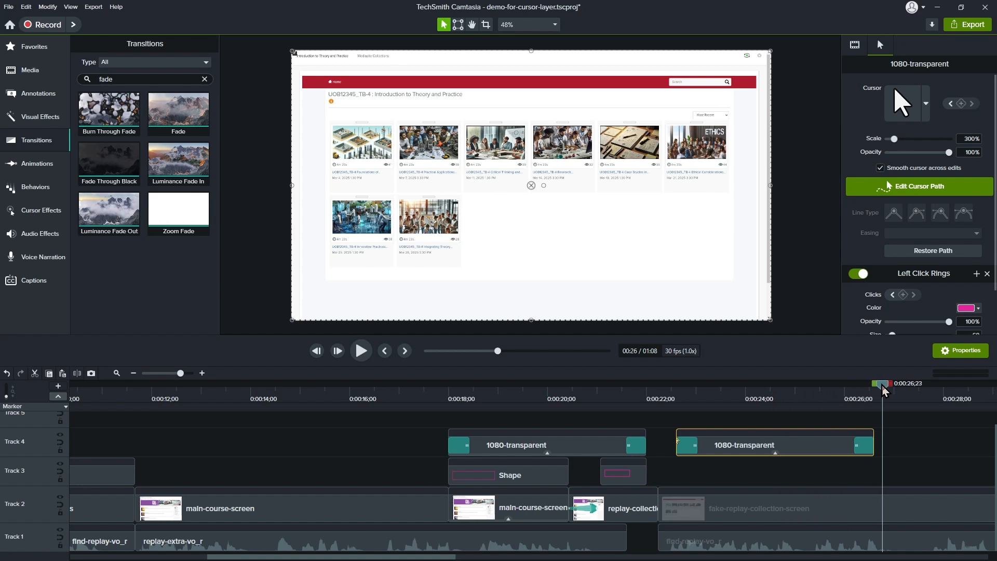